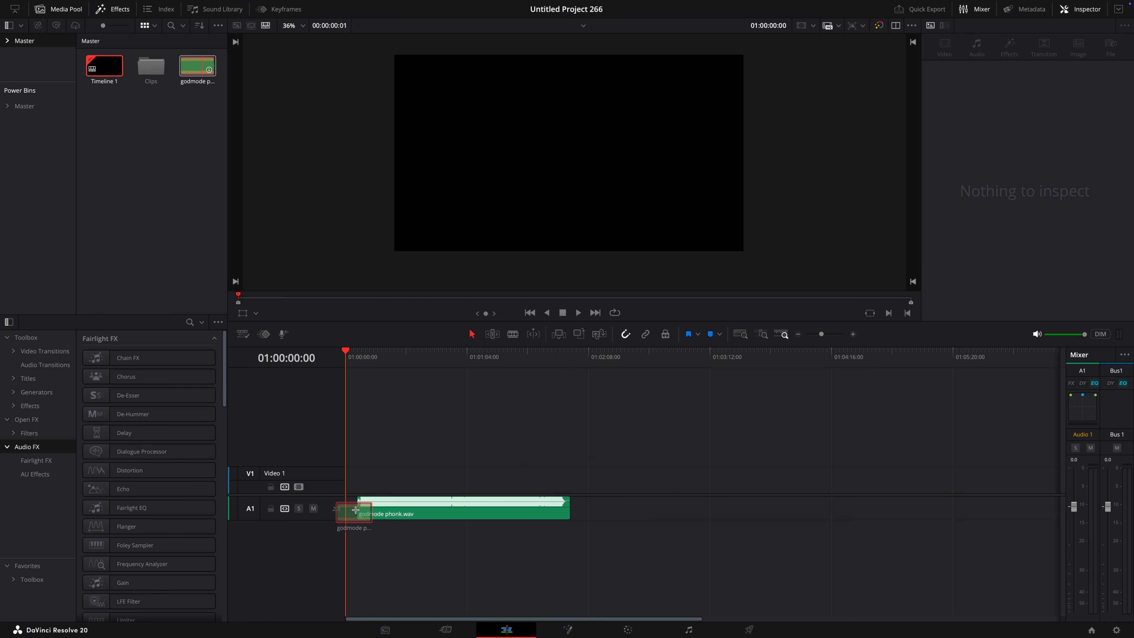
- Play godmode phonk.wav from about one minute in and cut away the earlier part so the song starts at the timeline's beginning
{"action": "left_click", "coordinate": [461, 353]}
{"action": "key", "text": "space"}
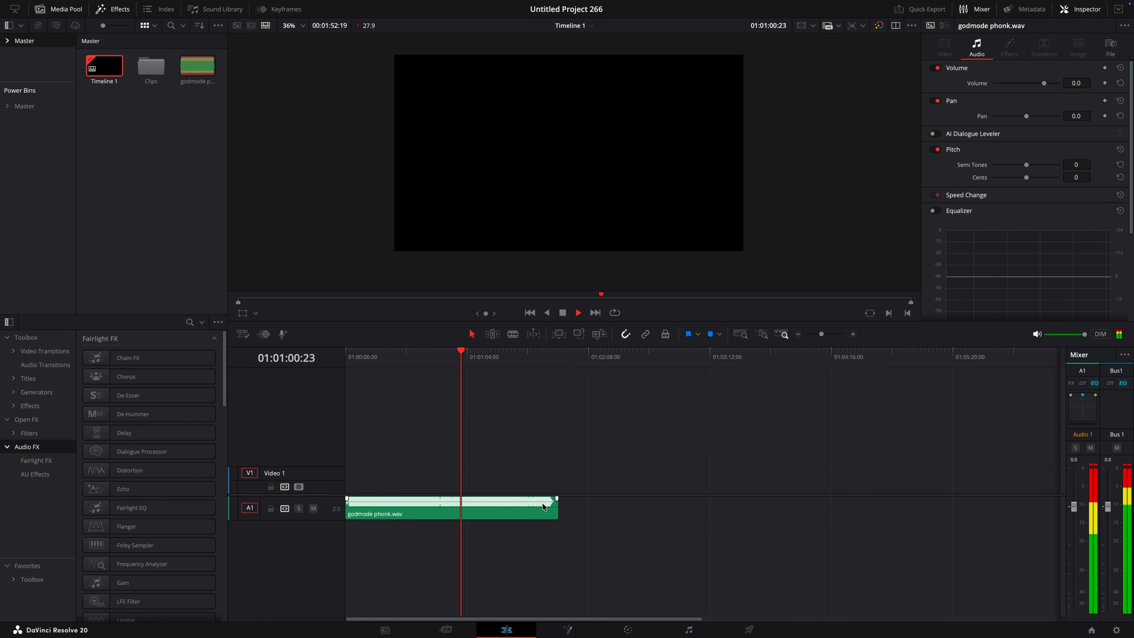
{"action": "left_click", "coordinate": [853, 334]}
{"action": "left_click", "coordinate": [853, 334]}
{"action": "left_click", "coordinate": [853, 335]}
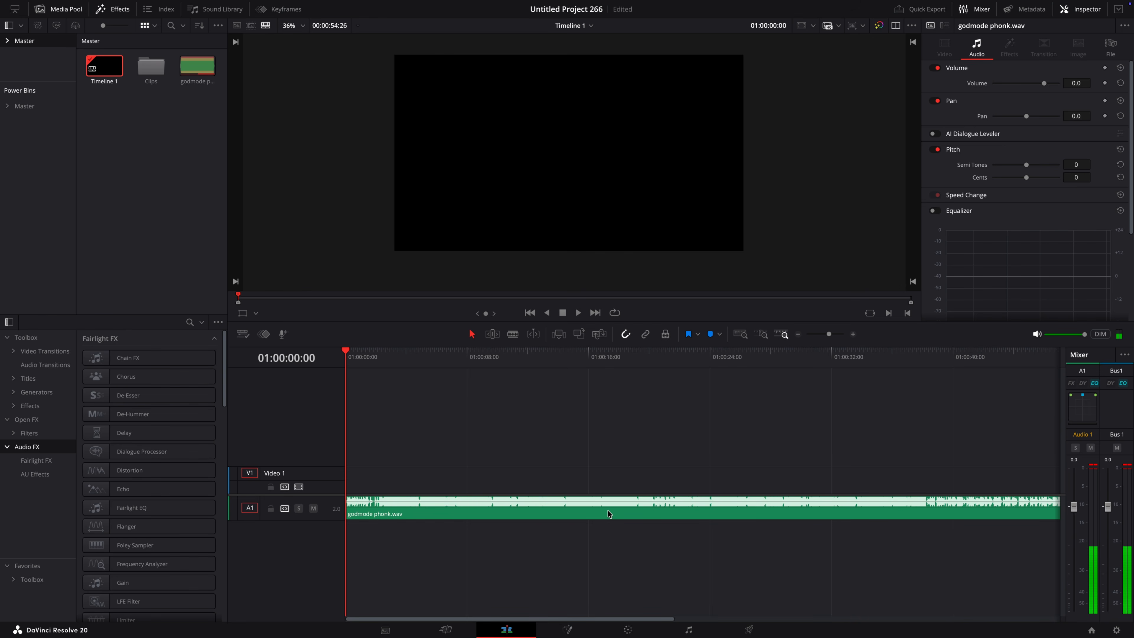
- Play the song and add a timeline marker on each beat from about 01:00:02:08 to about 01:00:10:00
{"action": "key", "text": "space"}
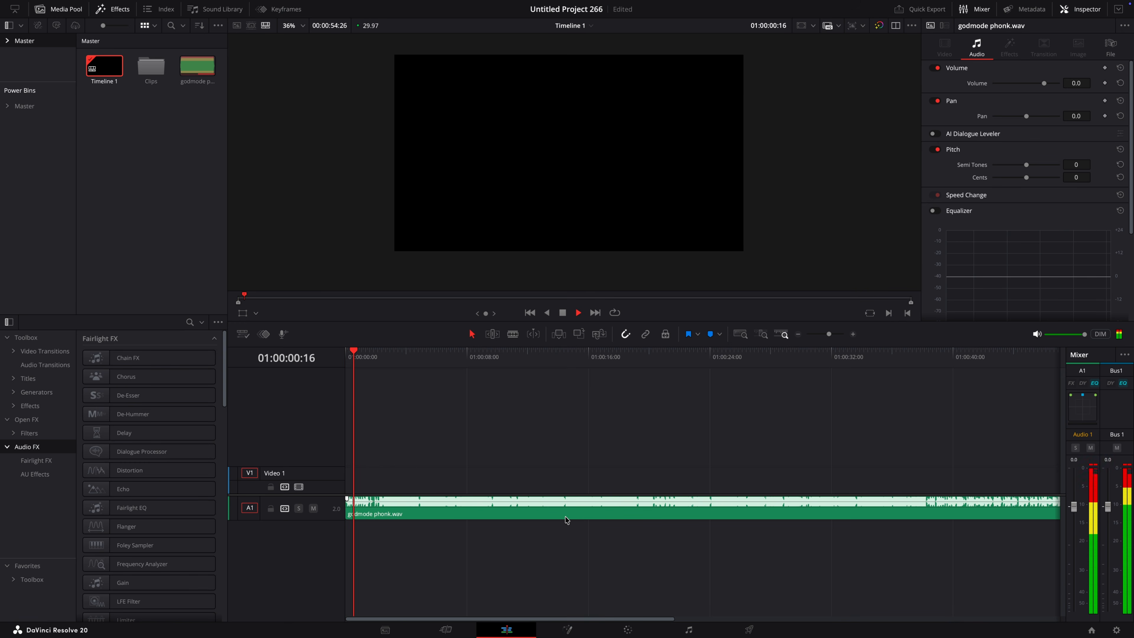
{"action": "left_click", "coordinate": [512, 522]}
{"action": "key", "text": "space"}
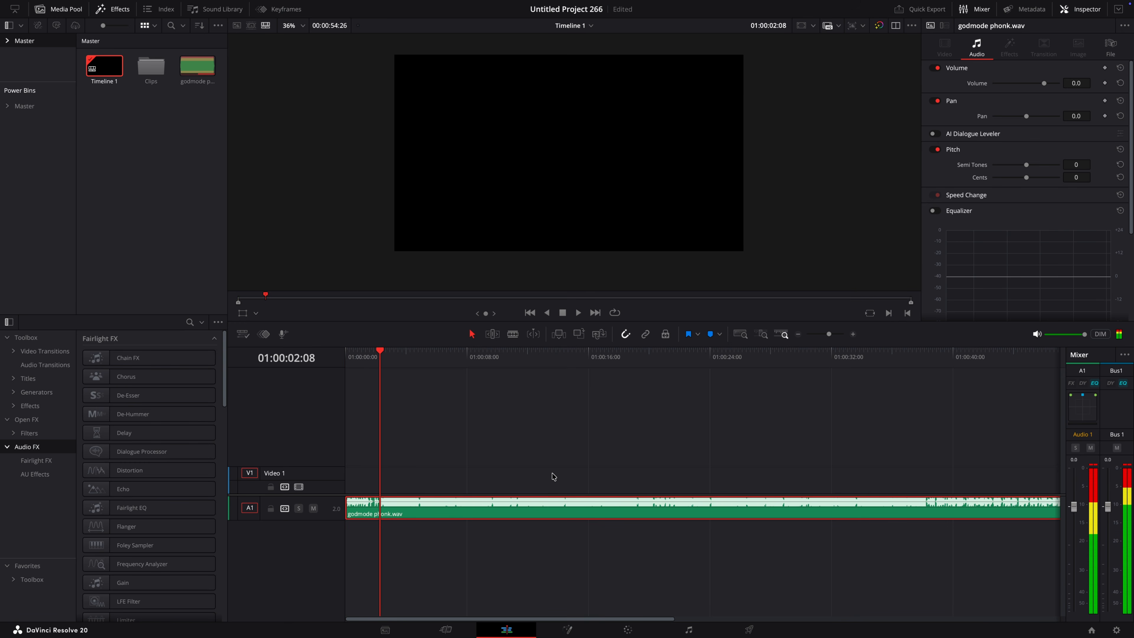
{"action": "scroll", "coordinate": [501, 480], "scroll_direction": "up", "scroll_amount": 2}
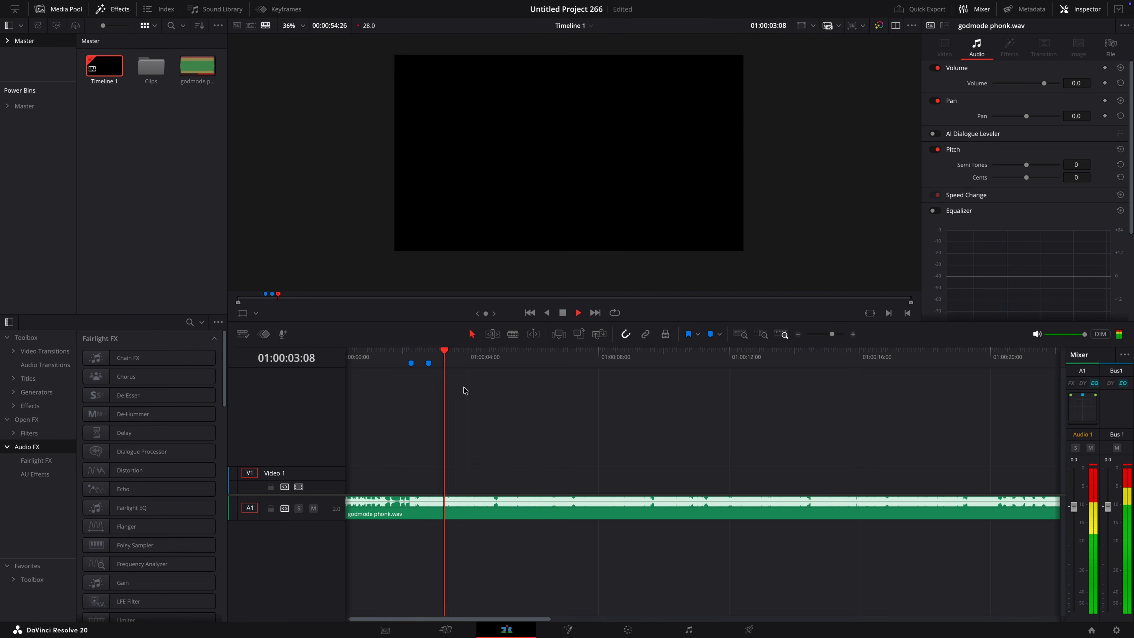
{"action": "key", "text": "space"}
{"action": "key", "text": "m"}
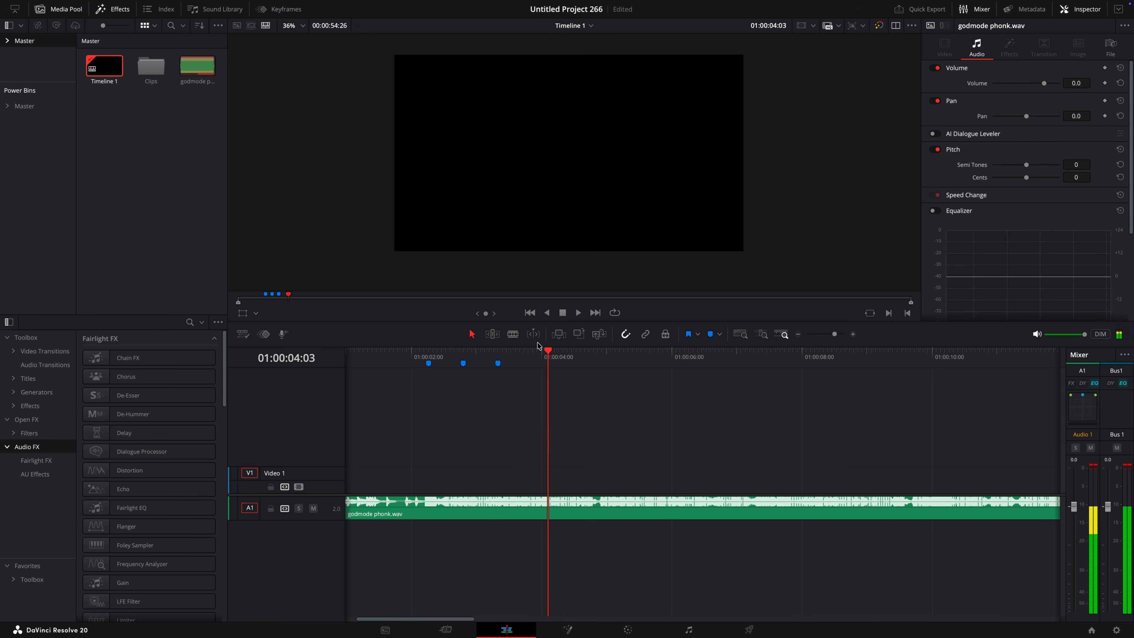
{"action": "key", "text": "m"}
{"action": "key", "text": "m"}
{"action": "key", "text": "m"}
{"action": "key", "text": "m"}
{"action": "key", "text": "m"}
{"action": "key", "text": "m"}
{"action": "key", "text": "m"}
{"action": "key", "text": "m"}
{"action": "key", "text": "m"}
{"action": "key", "text": "m"}
{"action": "key", "text": "m"}
{"action": "key", "text": "m"}
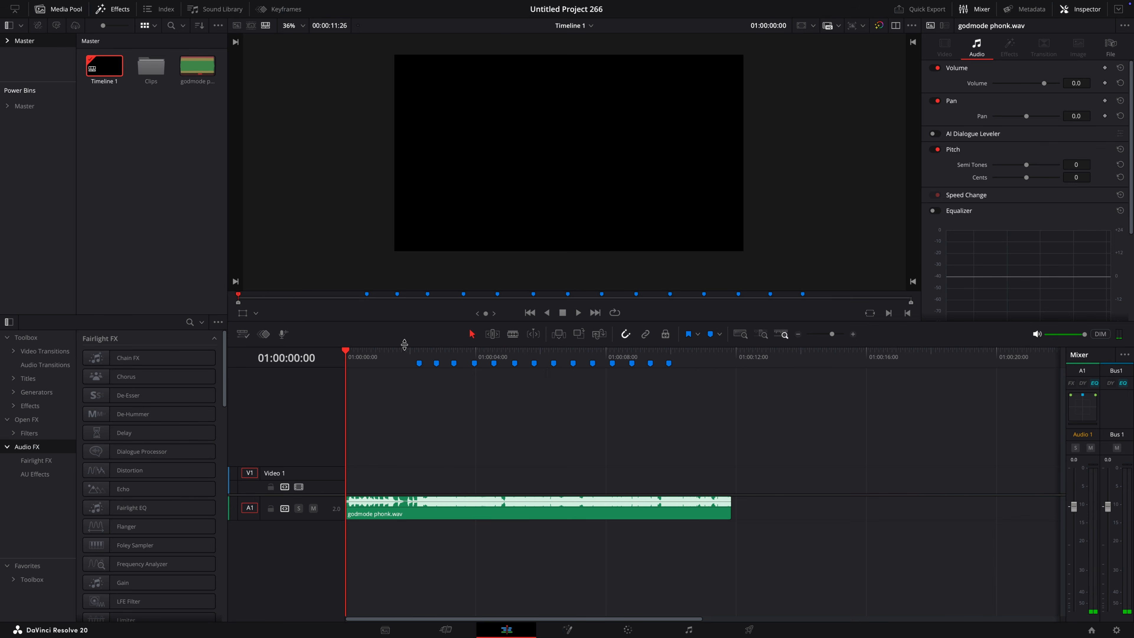
- Open C2885.MP4 from the Clips bin and trim its source range to about 08:05:59:00 through 08:06:04:04
{"action": "double_click", "coordinate": [151, 66]}
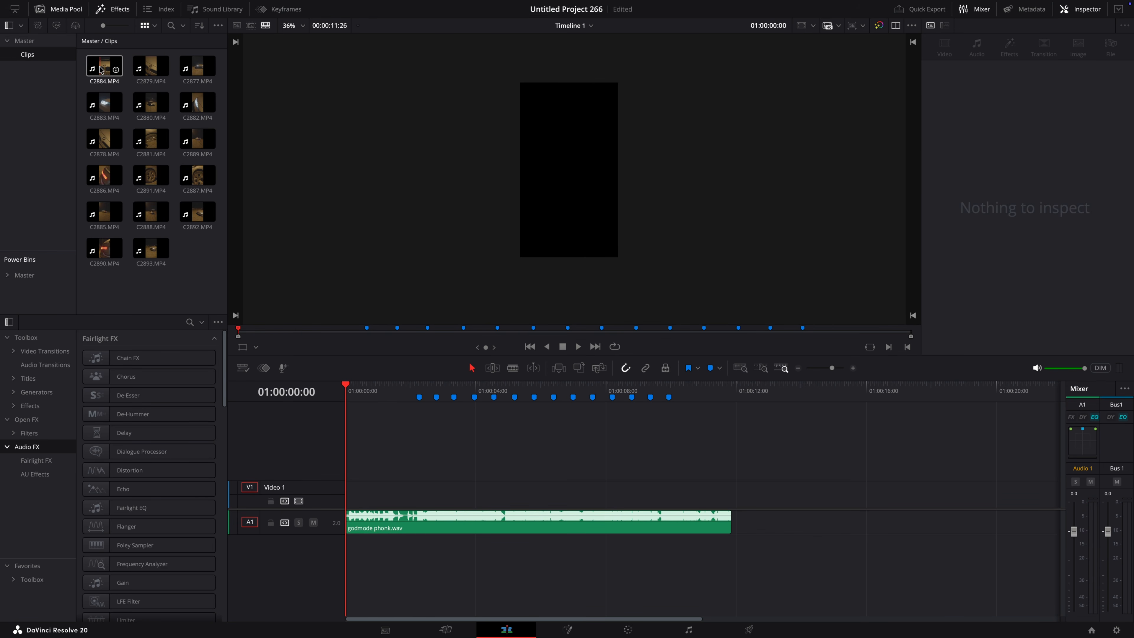
{"action": "left_click", "coordinate": [102, 68]}
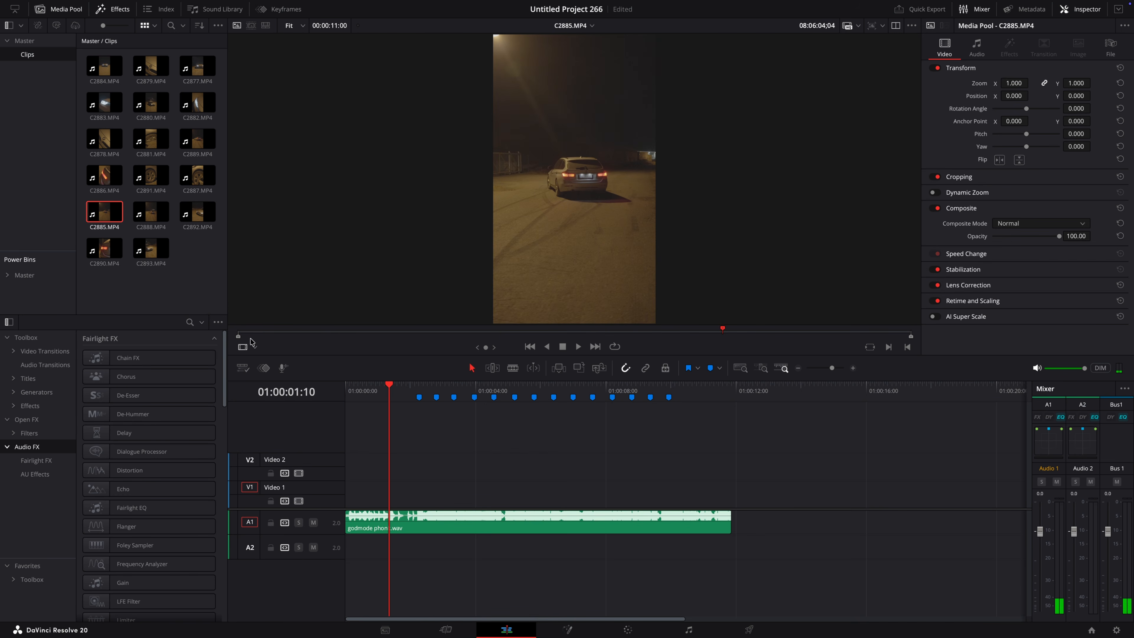
{"action": "left_click_drag", "start_coordinate": [252, 338], "coordinate": [410, 344]}
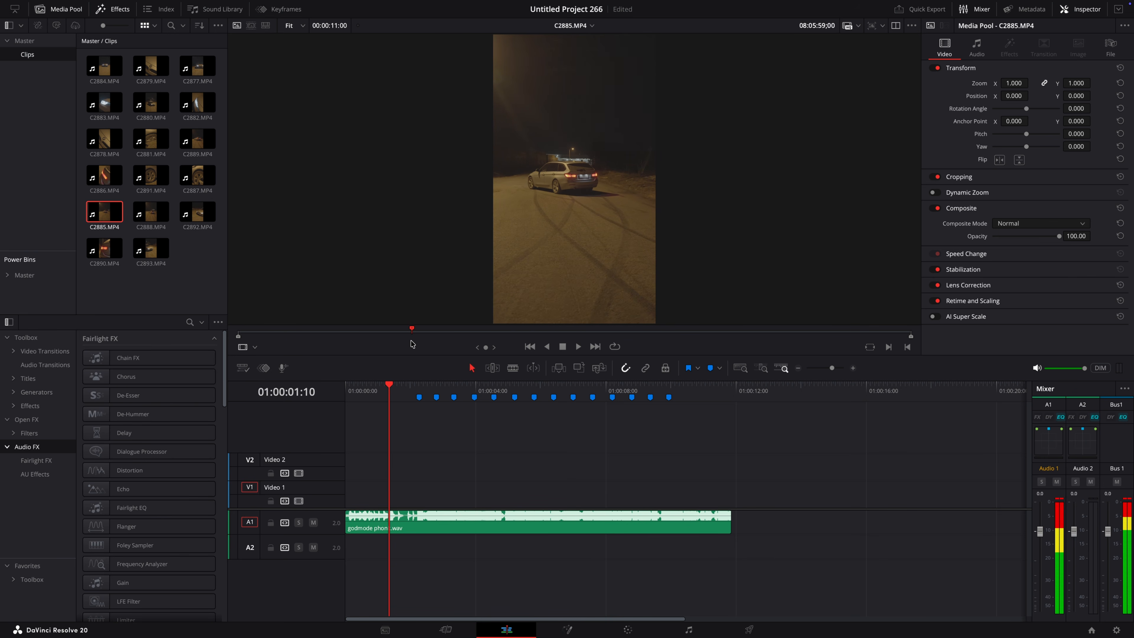
{"action": "left_click_drag", "start_coordinate": [237, 337], "coordinate": [775, 341]}
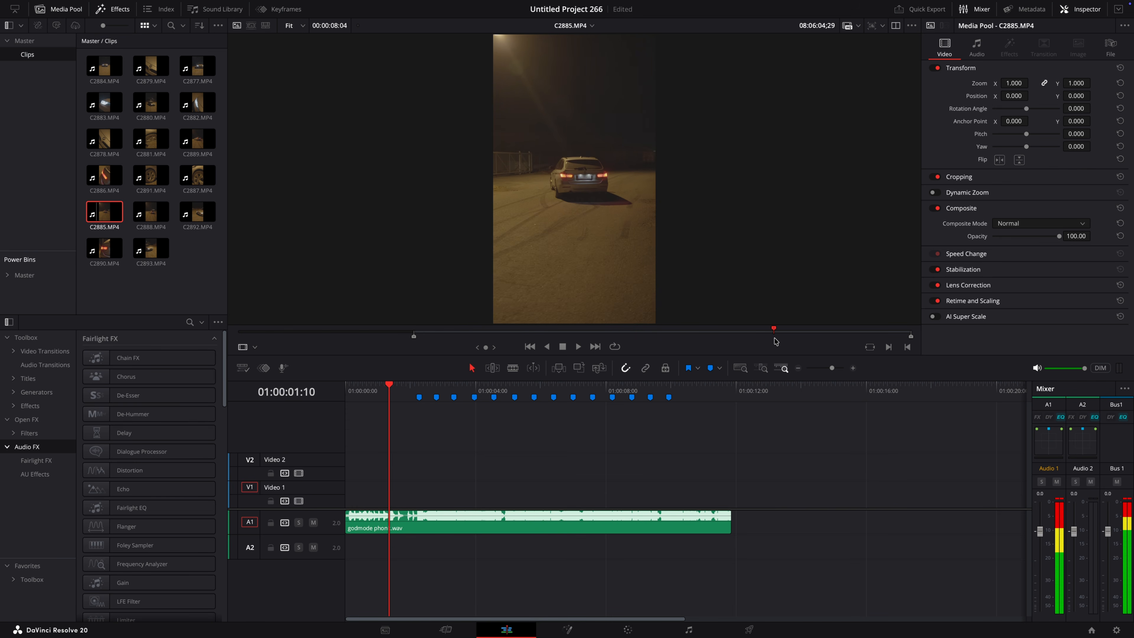
{"action": "left_click_drag", "start_coordinate": [910, 337], "coordinate": [731, 346]}
- Place the trimmed C2885.MP4 at the start of Video 1, delete its audio and return the playhead to the timeline start
{"action": "left_click_drag", "start_coordinate": [128, 203], "coordinate": [340, 488]}
{"action": "left_click", "coordinate": [410, 550], "text": "alt"}
{"action": "key", "text": "BackSpace"}
{"action": "left_click_drag", "start_coordinate": [353, 393], "coordinate": [270, 400]}
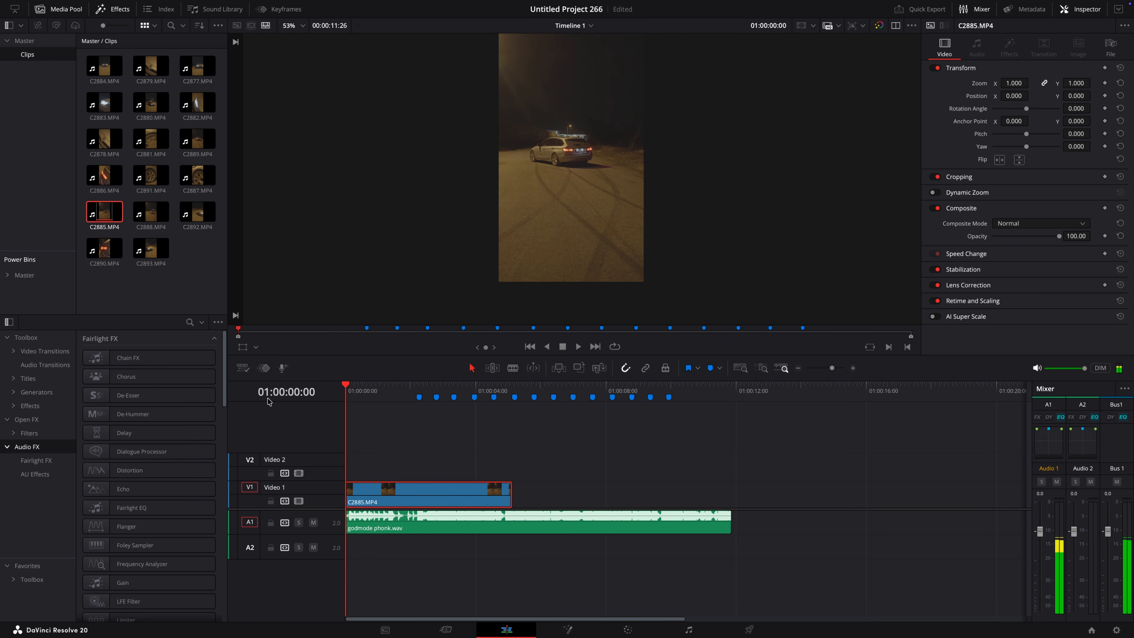
- Open the C2885.MP4 clip in Fusion and add a Tracker node after MediaIn1
{"action": "left_click", "coordinate": [568, 628]}
{"action": "key", "text": "shift+space"}
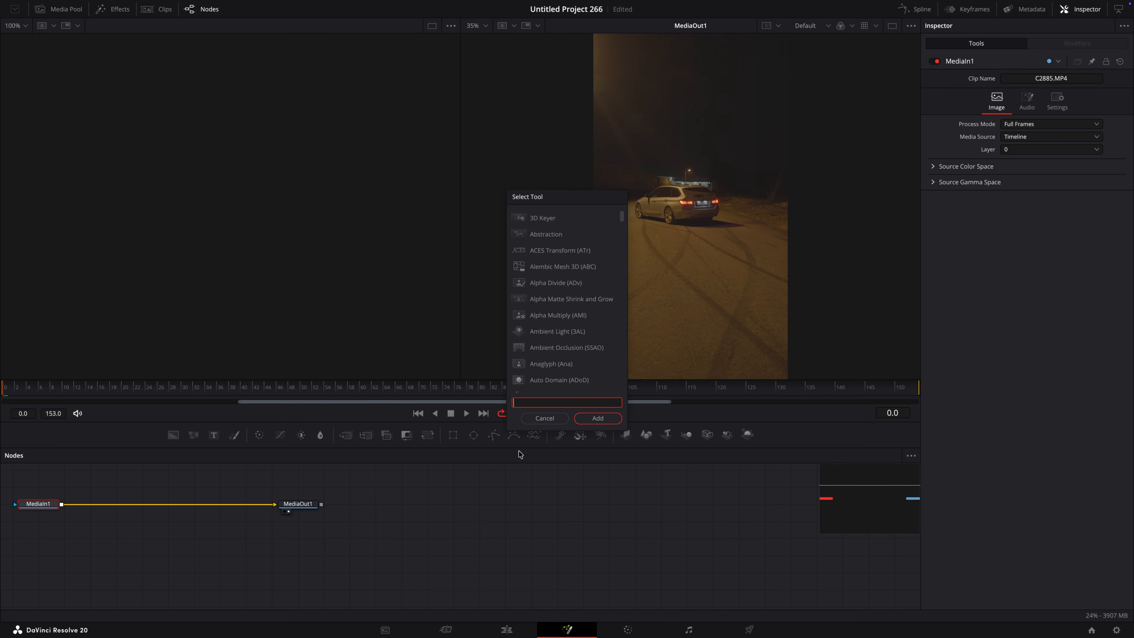
{"action": "type", "text": "tracker"}
{"action": "key", "text": "Return"}
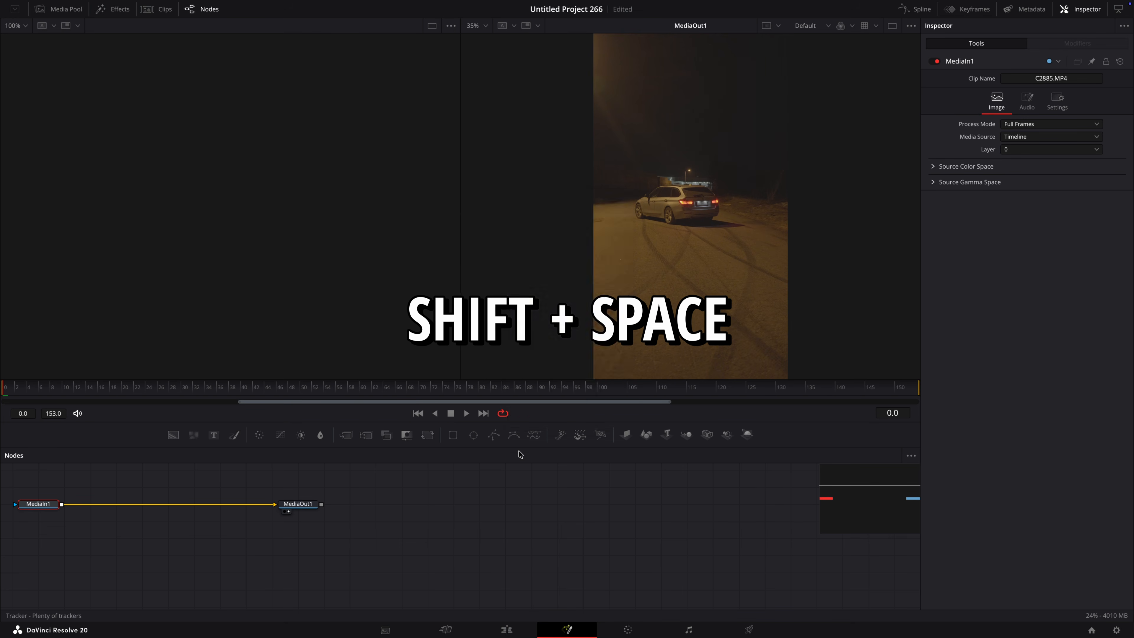
- Position the tracker point on the car's left taillight and shrink its pattern and search areas around the light
{"action": "left_click_drag", "start_coordinate": [640, 119], "coordinate": [687, 196]}
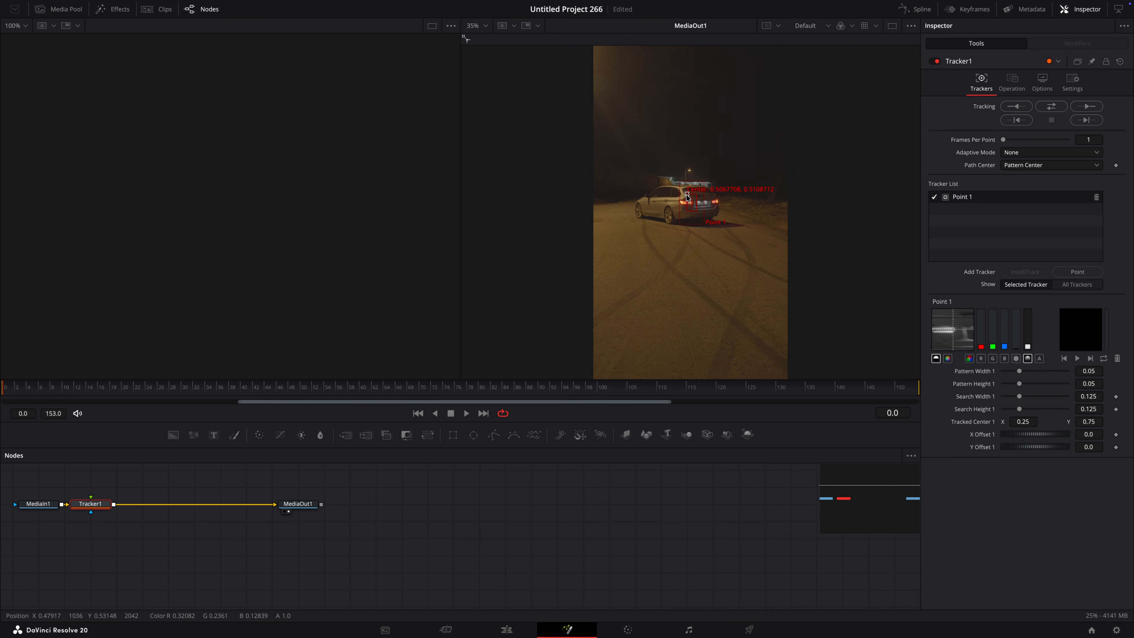
{"action": "scroll", "coordinate": [694, 246], "scroll_direction": "up", "scroll_amount": 6}
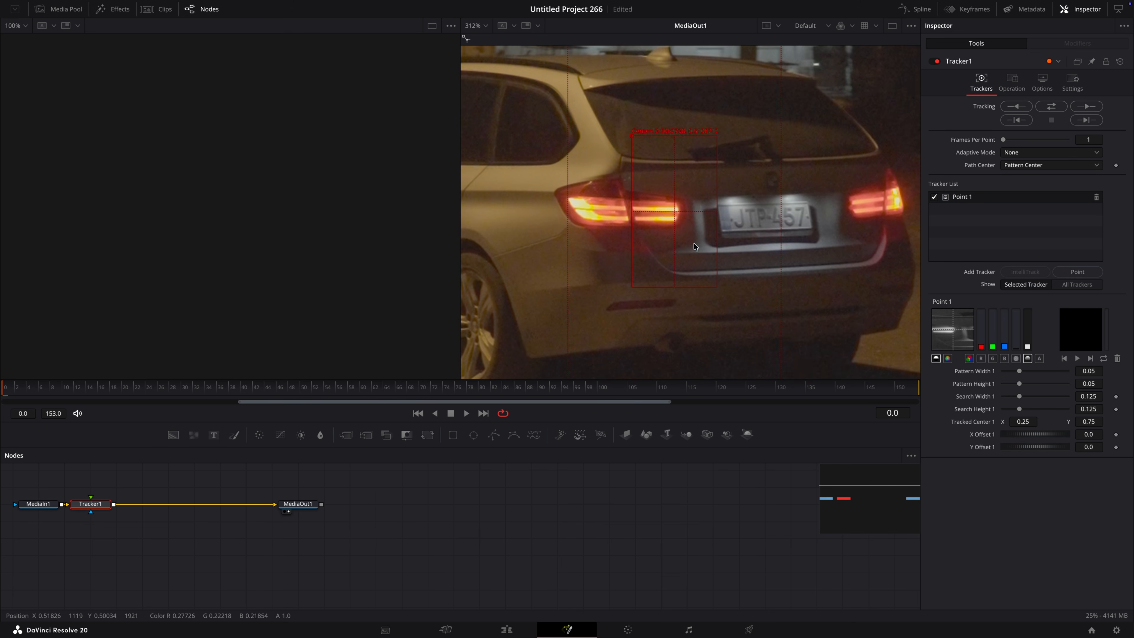
{"action": "left_click_drag", "start_coordinate": [716, 283], "coordinate": [705, 238]}
{"action": "scroll", "coordinate": [757, 358], "scroll_direction": "down", "scroll_amount": 1}
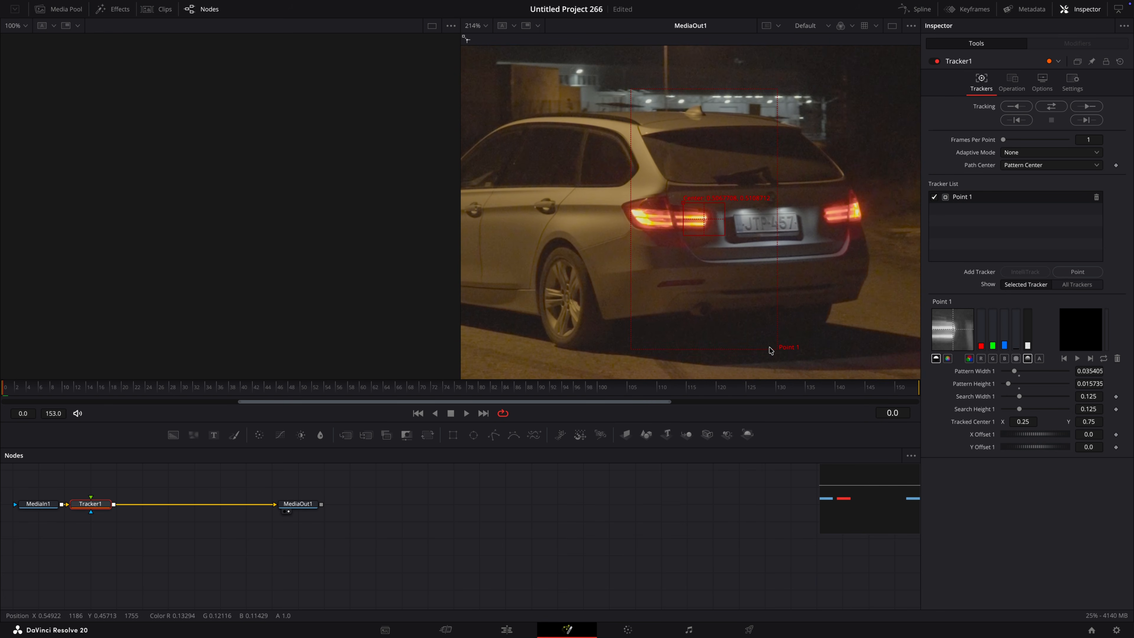
{"action": "left_click_drag", "start_coordinate": [779, 352], "coordinate": [754, 298]}
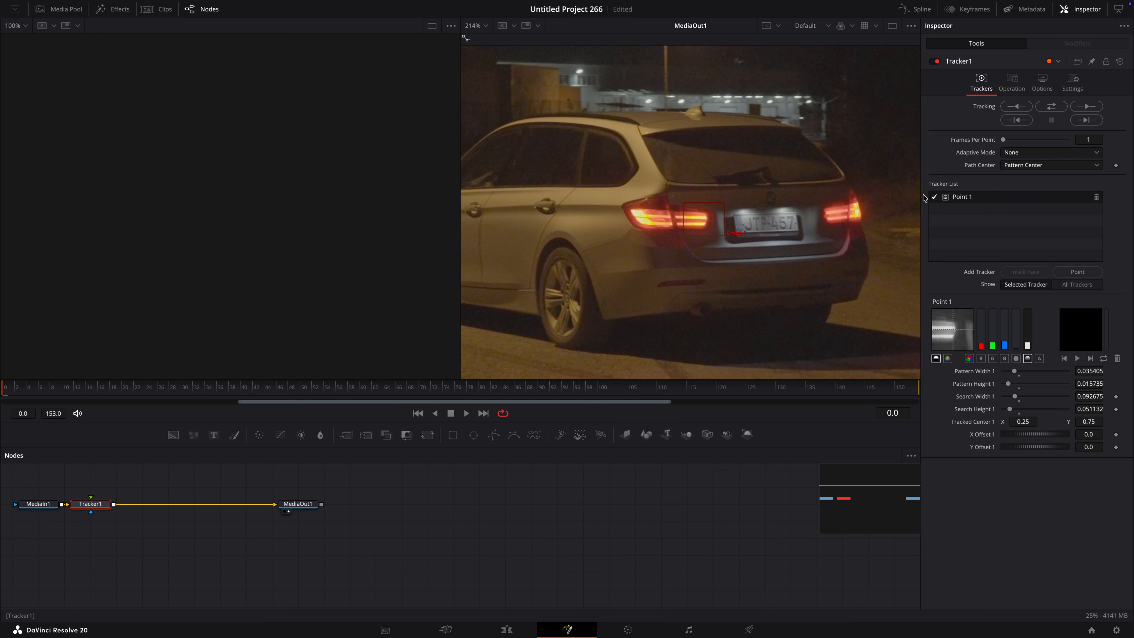
- Set the tracker's adaptive mode to Best match and track the point forward through frame 153
{"action": "left_click", "coordinate": [1025, 152]}
{"action": "left_click", "coordinate": [1026, 190]}
{"action": "left_click", "coordinate": [1086, 119]}
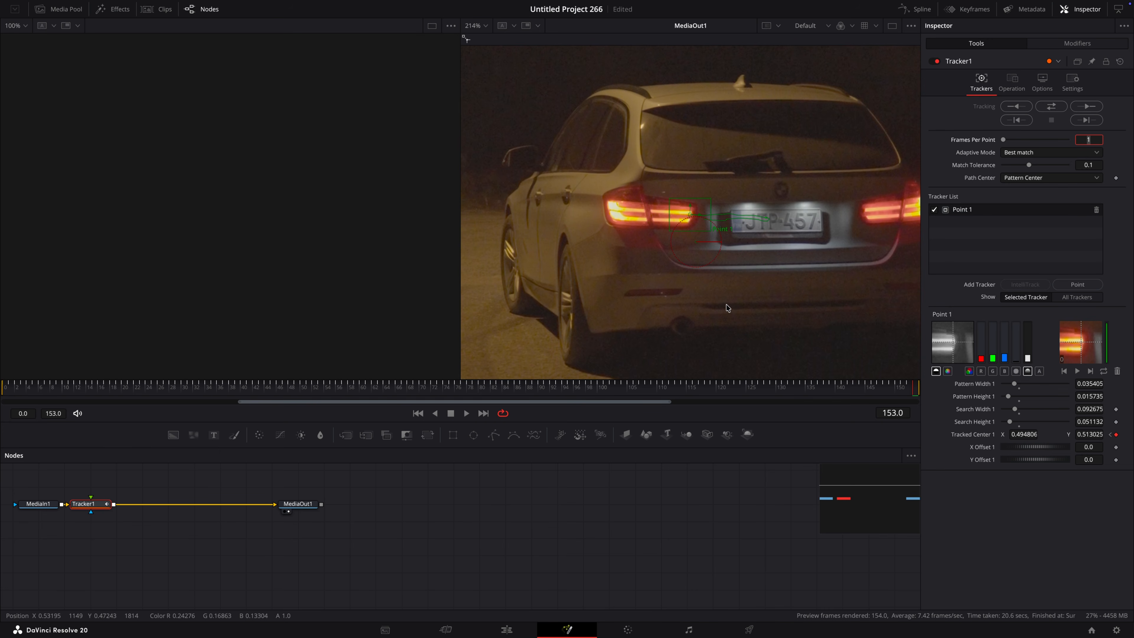
- Configure the tracker's operation and merge options so the footage stays locked to the tracked taillight
{"action": "left_click", "coordinate": [1011, 82]}
{"action": "left_click", "coordinate": [1022, 105]}
{"action": "left_click", "coordinate": [1022, 130]}
{"action": "left_click", "coordinate": [1019, 117]}
{"action": "left_click", "coordinate": [1018, 131]}
- Add a Transform node after the Tracker node
{"action": "key", "text": "shift+space"}
{"action": "type", "text": "trans"}
{"action": "key", "text": "Return"}
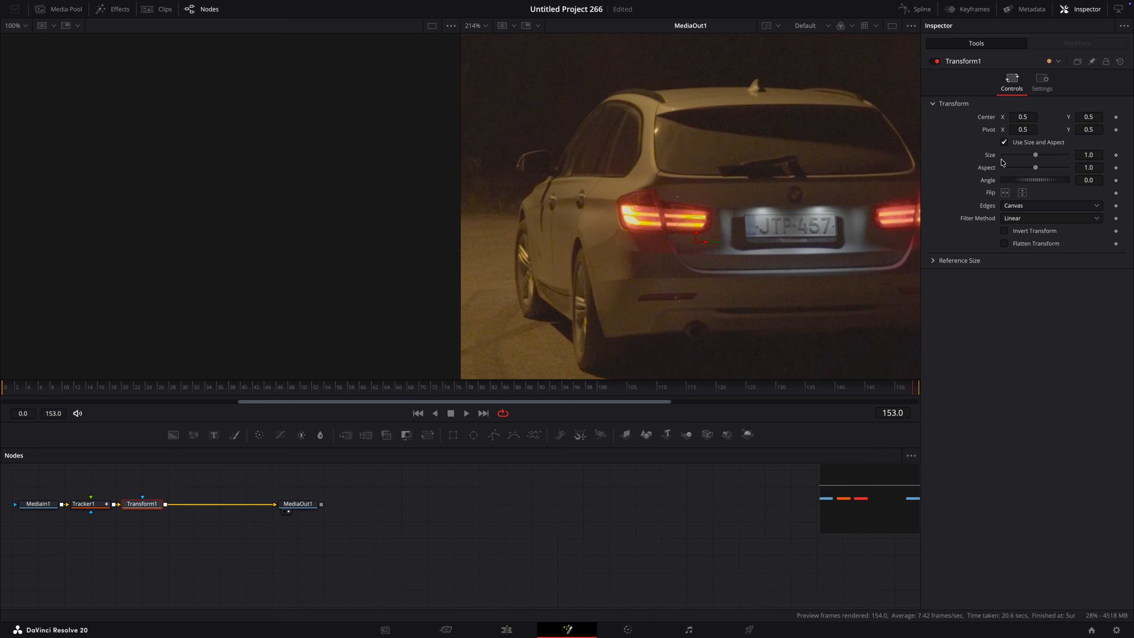
- Add a Grid node after the Transform node and set its row and column cells to 4 as an alignment guide
{"action": "scroll", "coordinate": [714, 161], "scroll_direction": "down", "scroll_amount": 8}
{"action": "key", "text": "shift+space"}
{"action": "type", "text": "grid"}
{"action": "key", "text": "Up"}
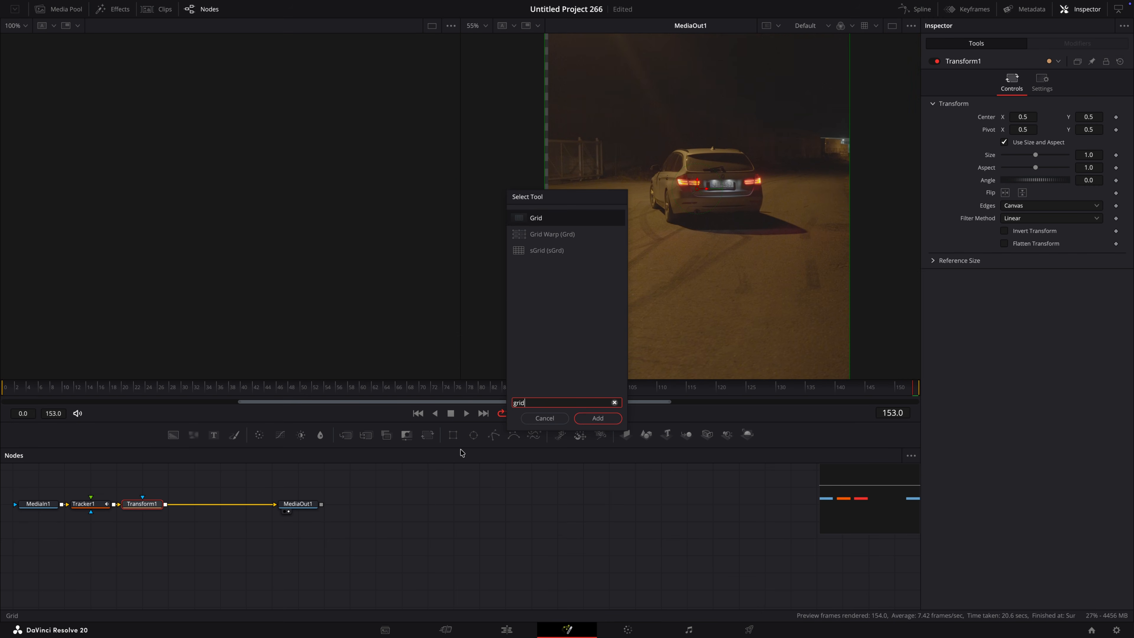
{"action": "key", "text": "Return"}
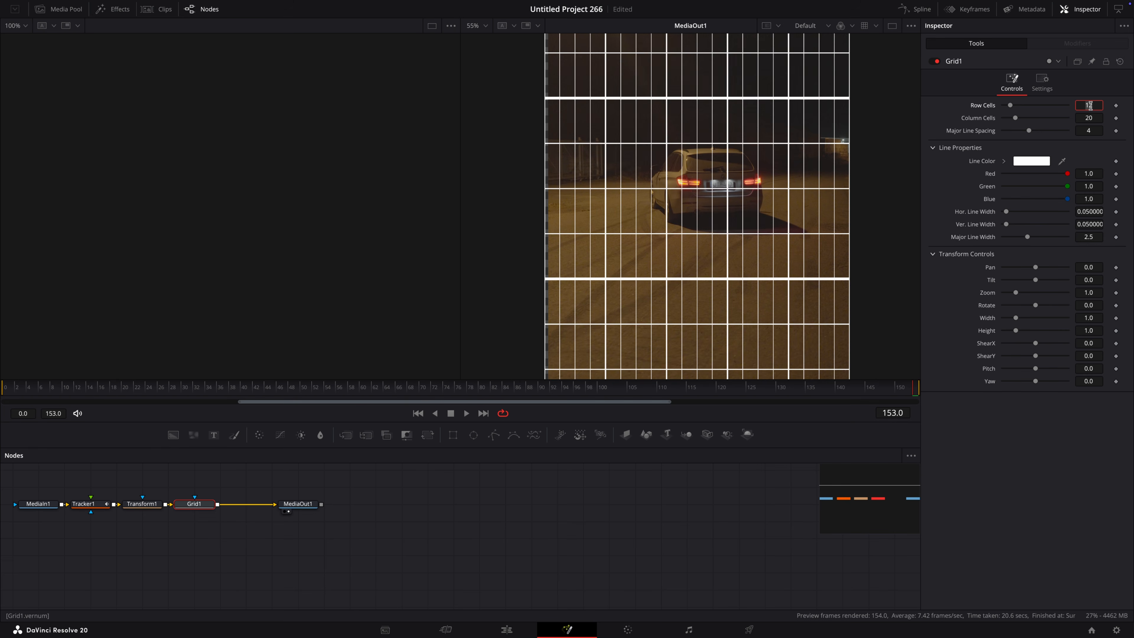
{"action": "key", "text": "Tab"}
{"action": "type", "text": "4"}
{"action": "key", "text": "Tab"}
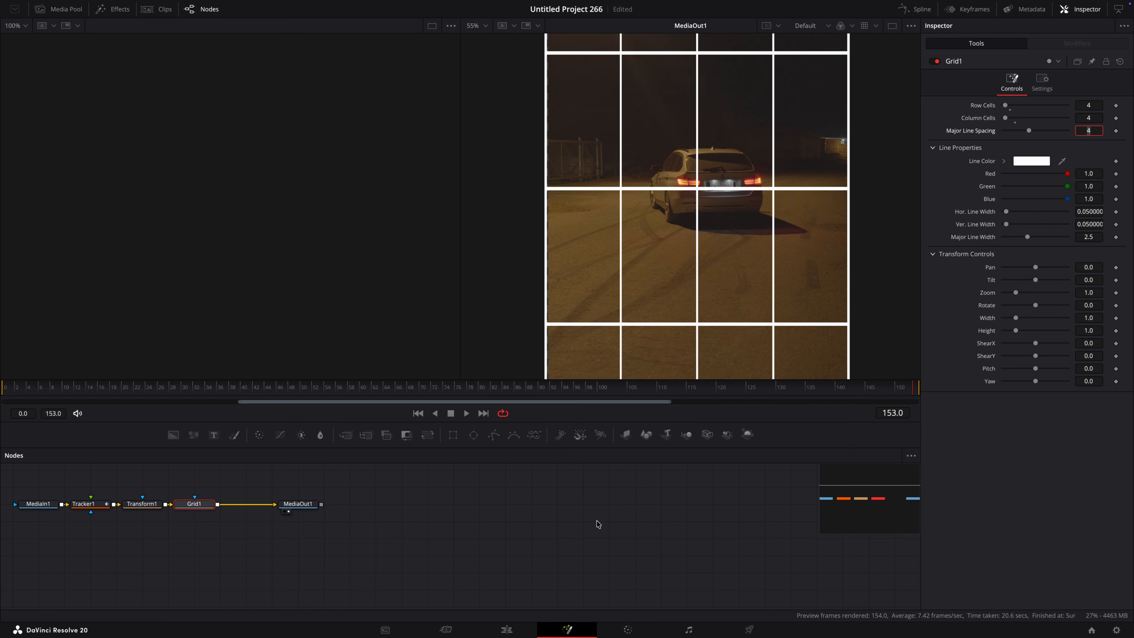
- Align the footage to the grid with the Transform size at 1.054 and center Y at 0.49, and delete the Grid node
{"action": "left_click", "coordinate": [142, 504]}
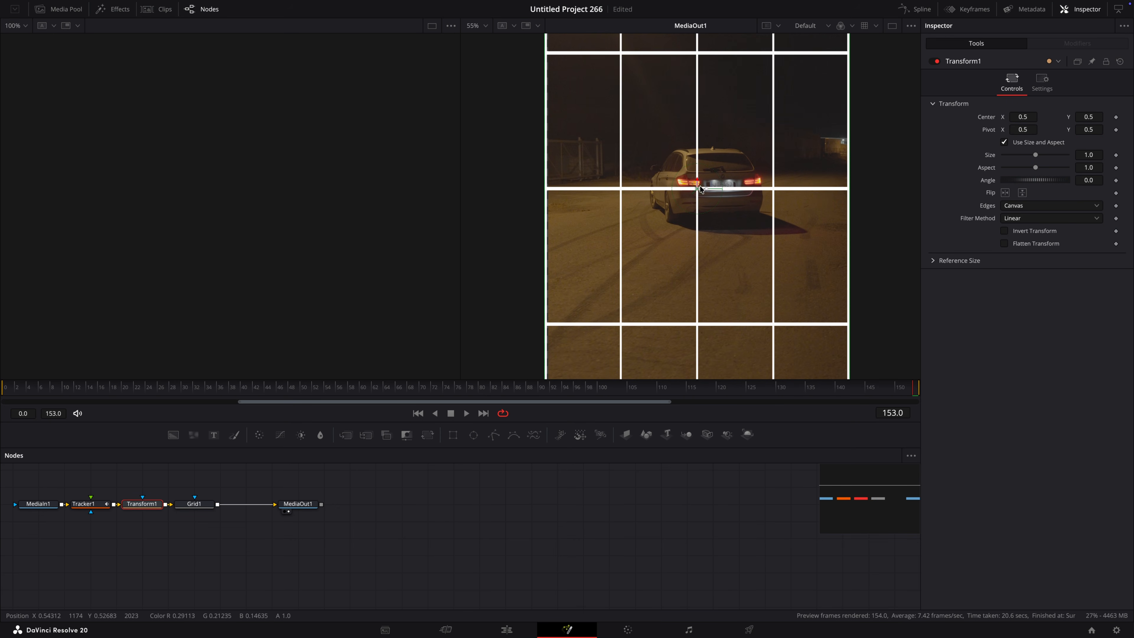
{"action": "left_click_drag", "start_coordinate": [1087, 154], "coordinate": [1110, 154]}
{"action": "left_click_drag", "start_coordinate": [1087, 117], "coordinate": [1083, 117]}
{"action": "left_click", "coordinate": [195, 503]}
{"action": "key", "text": "Delete"}
- Set the Transform size to 1.13 to cover the empty edges, checking the framing across the clip up to frame 153
{"action": "left_click_drag", "start_coordinate": [911, 387], "coordinate": [1, 343]}
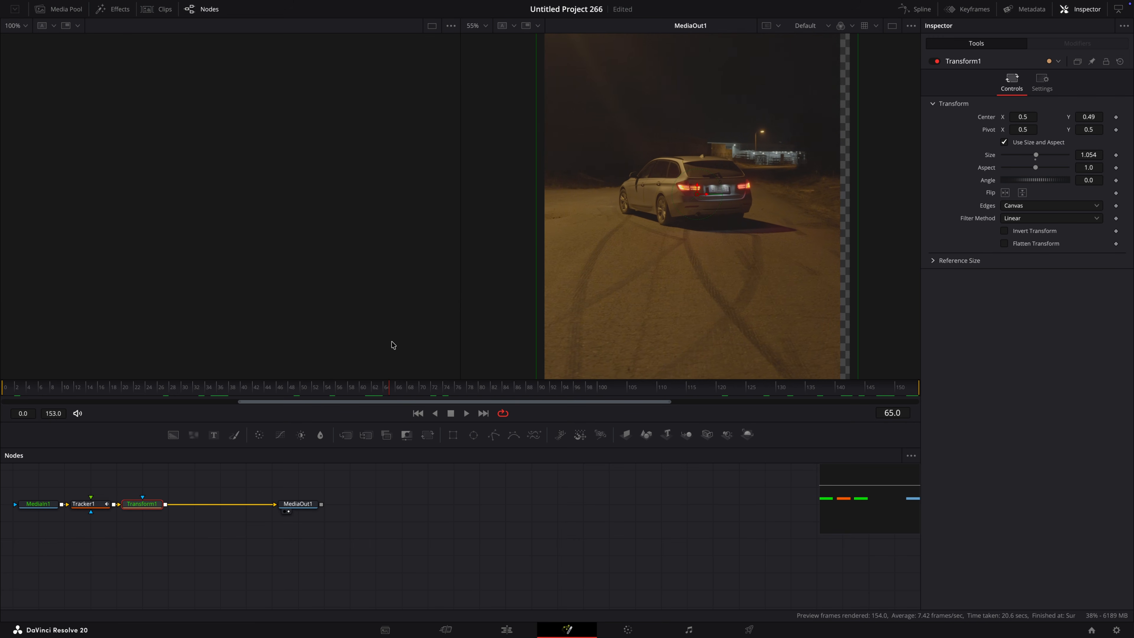
{"action": "left_click_drag", "start_coordinate": [1086, 152], "coordinate": [1120, 153]}
{"action": "scroll", "coordinate": [782, 217], "scroll_direction": "down", "scroll_amount": 5}
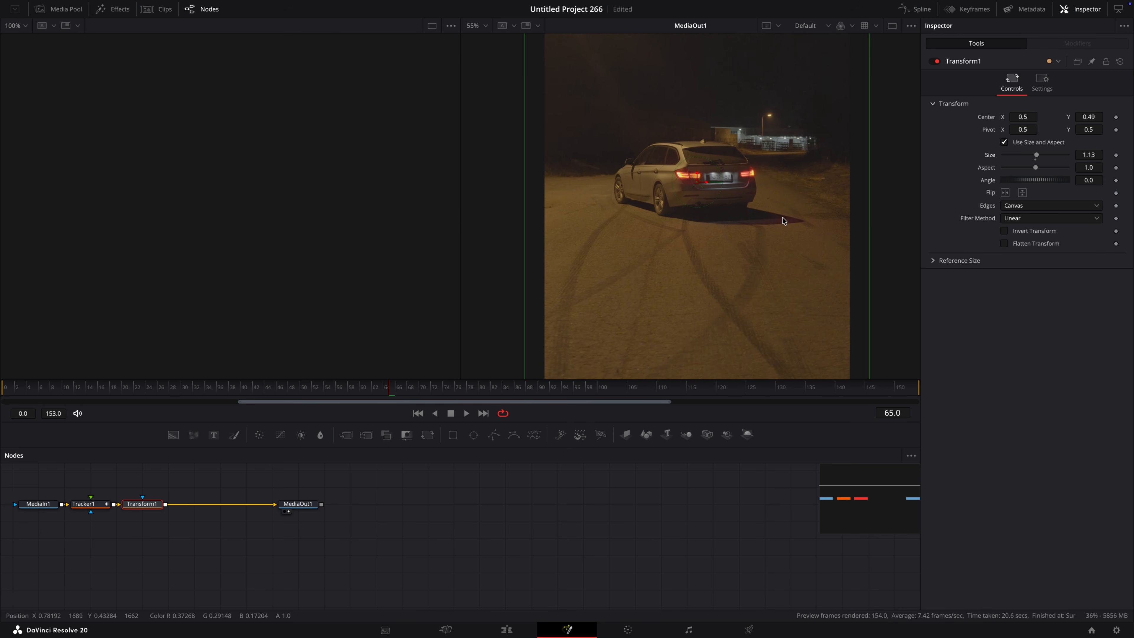
{"action": "left_click_drag", "start_coordinate": [394, 392], "coordinate": [620, 402]}
{"action": "left_click_drag", "start_coordinate": [860, 396], "coordinate": [912, 390]}
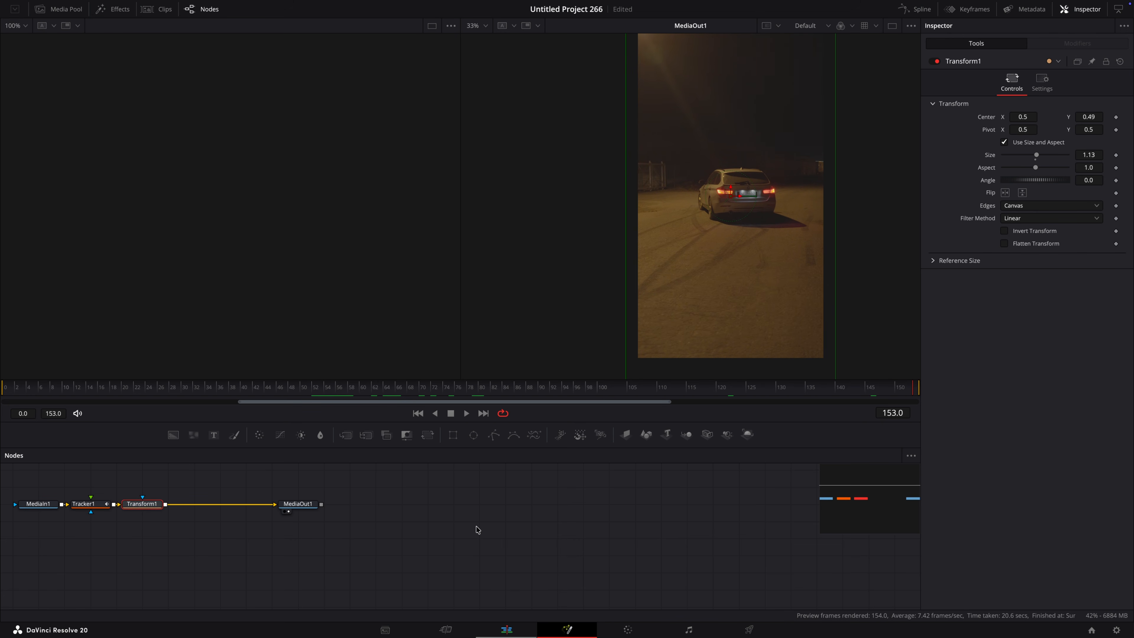
- Switch back to the Edit page and turn the tracked C2885.MP4 clip into a compound clip
{"action": "key", "text": "shift+4"}
{"action": "right_click", "coordinate": [445, 477]}
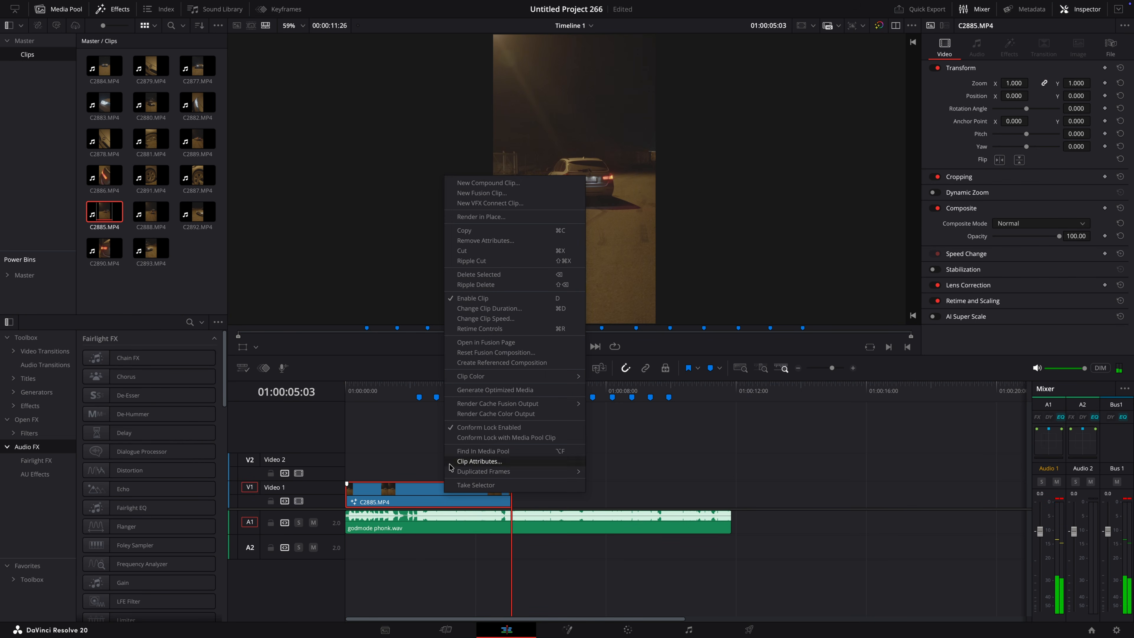
{"action": "left_click", "coordinate": [514, 183]}
{"action": "left_click", "coordinate": [633, 349]}
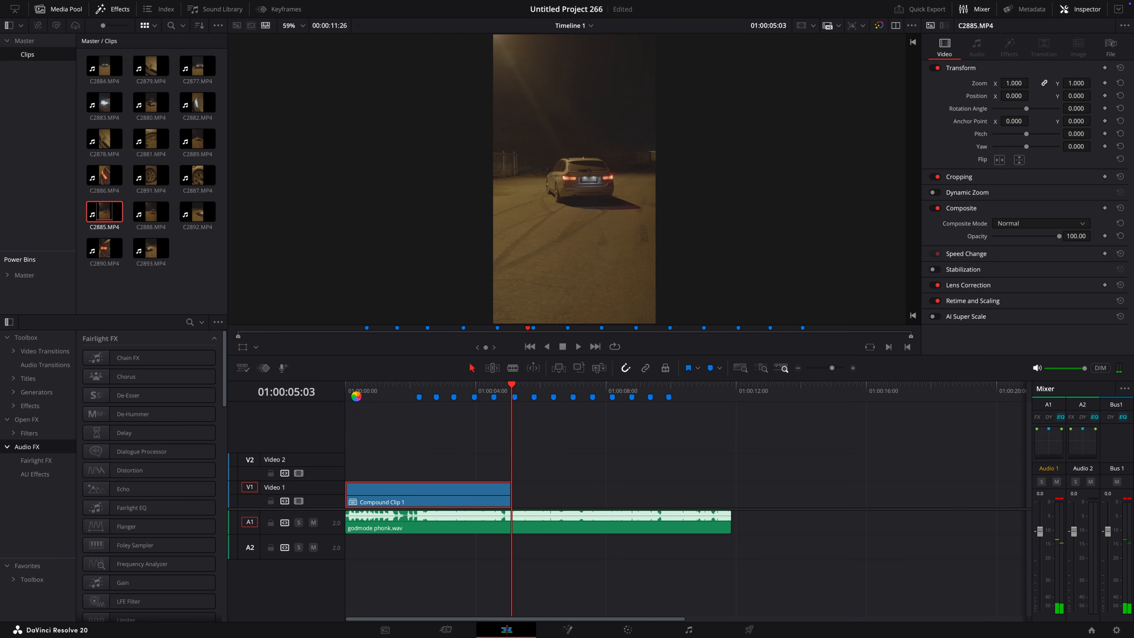
- Return the playhead to the timeline start and change the timeline playback resolution
{"action": "left_click_drag", "start_coordinate": [357, 396], "coordinate": [310, 396]}
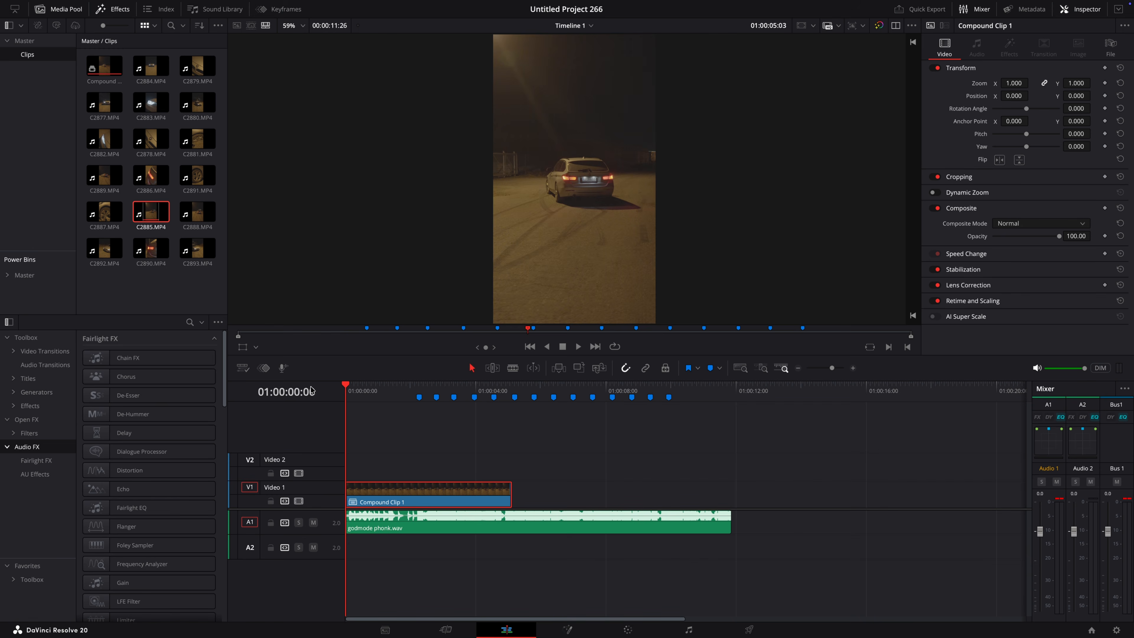
{"action": "left_click", "coordinate": [280, 7]}
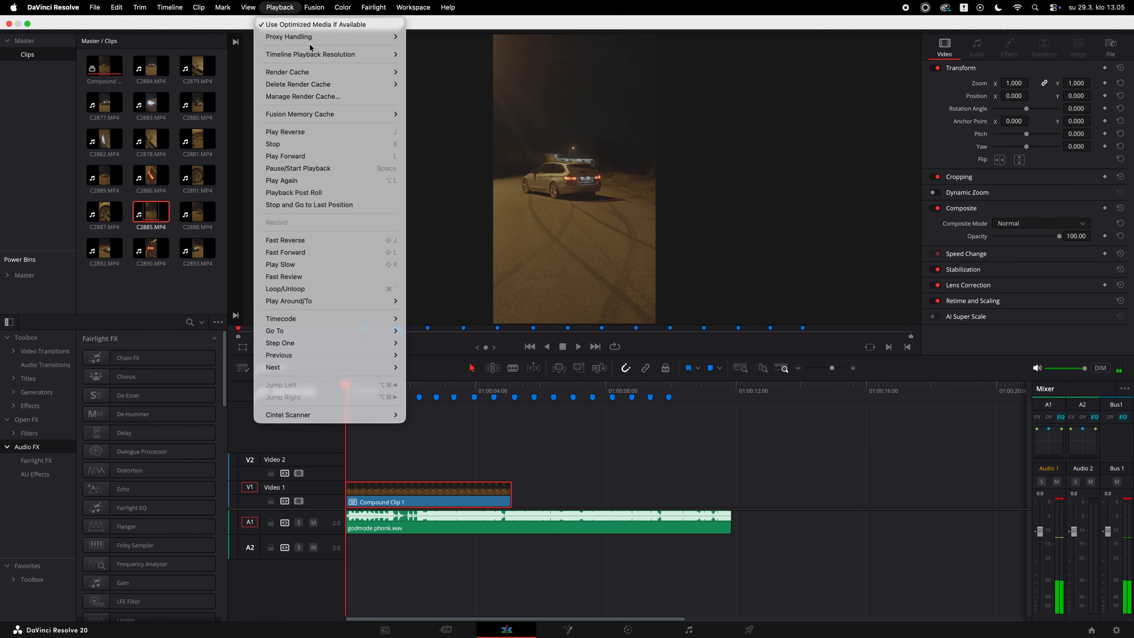
{"action": "left_click", "coordinate": [432, 80]}
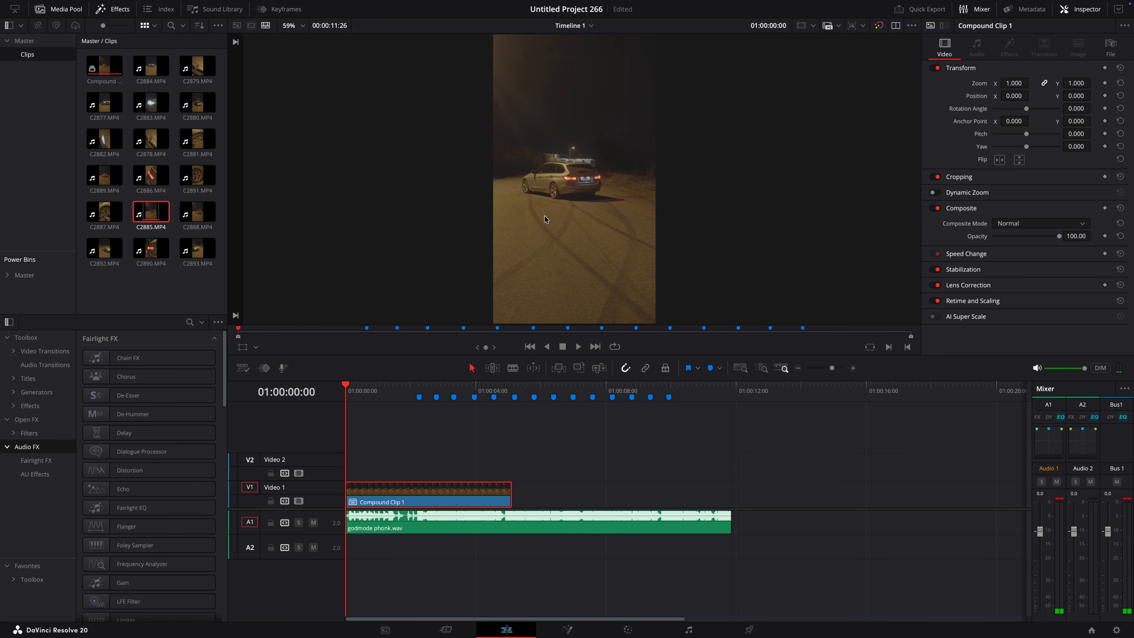
- Search all effects for "spee", apply the CarVinci Speedramp Plugin to Compound Clip 1 and review its speed ramp options
{"action": "left_click", "coordinate": [189, 321]}
{"action": "type", "text": "spee"}
{"action": "left_click", "coordinate": [32, 363]}
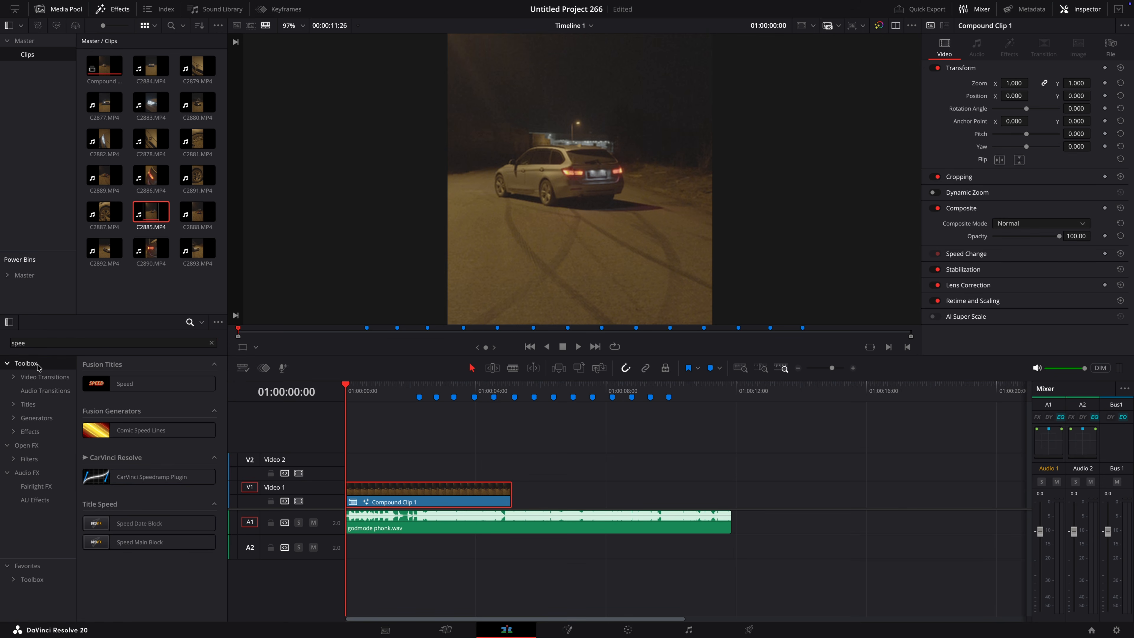
{"action": "left_click_drag", "start_coordinate": [147, 475], "coordinate": [450, 480]}
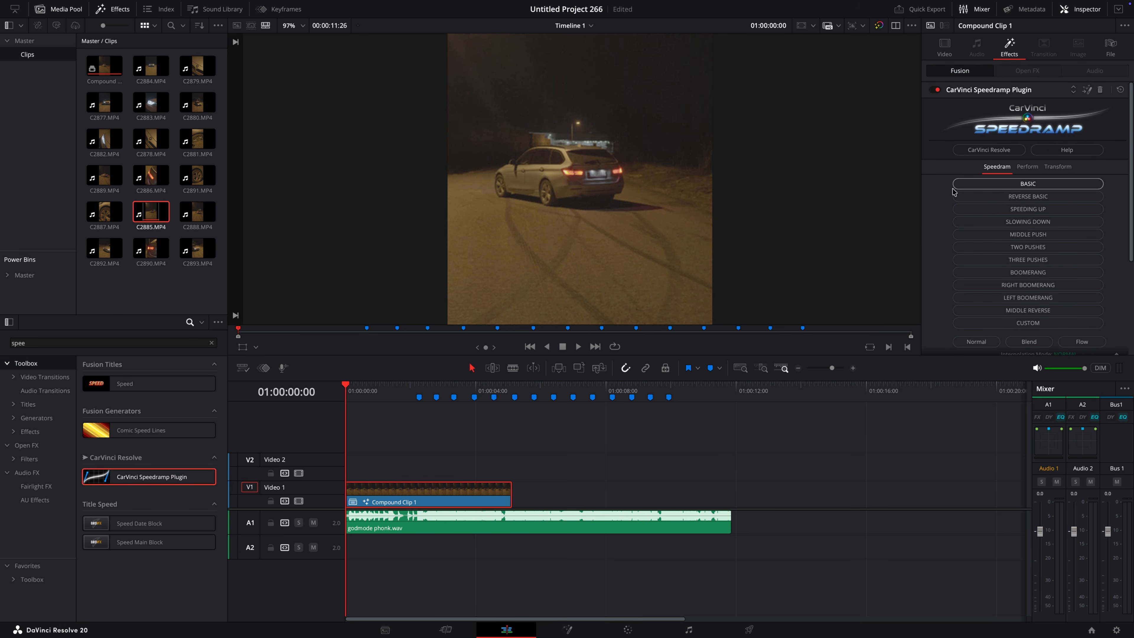
{"action": "scroll", "coordinate": [1018, 137], "scroll_direction": "down", "scroll_amount": 4}
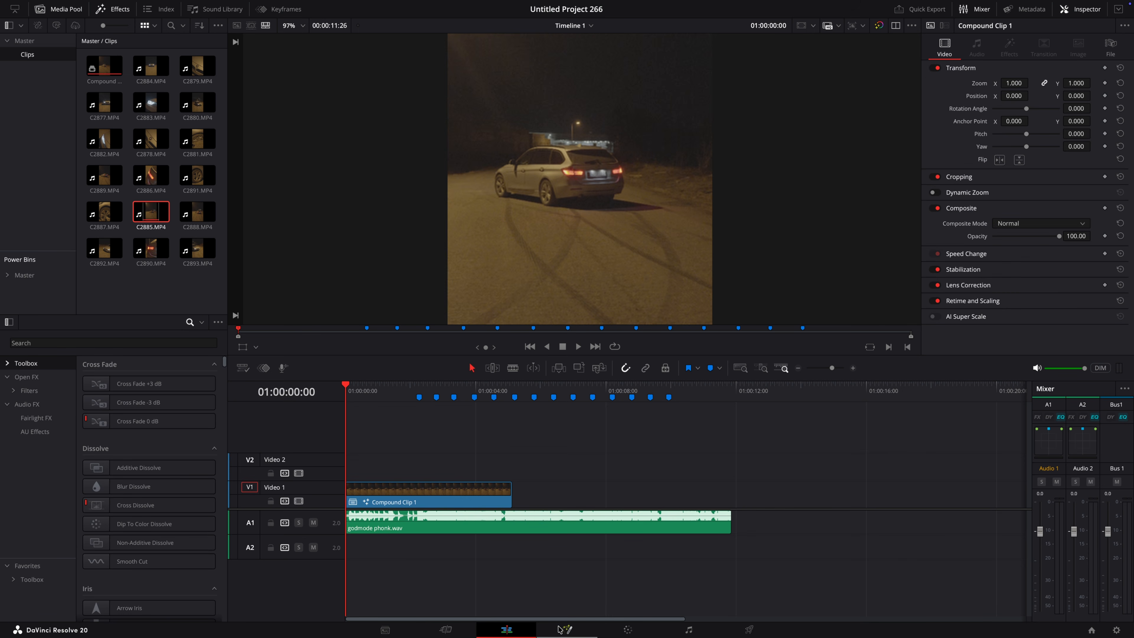
- Open Compound Clip 1 on the Fusion page and add a Time Stretcher node after MediaIn1
{"action": "left_click", "coordinate": [560, 629]}
{"action": "key", "text": "shift+space"}
{"action": "type", "text": "time stre"}
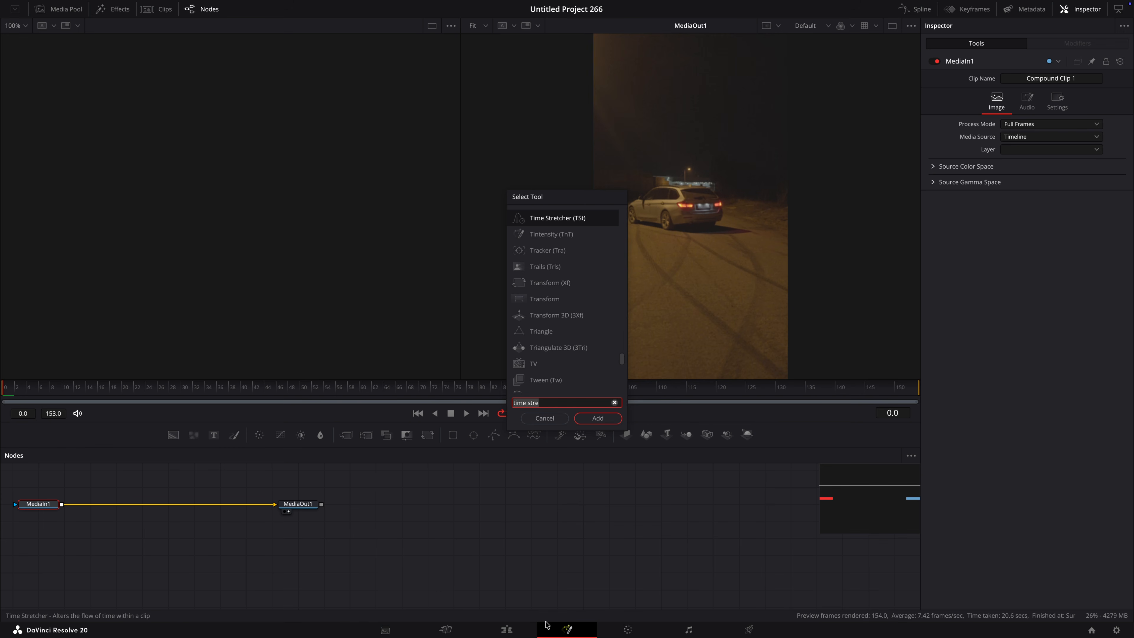
{"action": "key", "text": "Return"}
- Back on the Edit page, split Compound Clip 1 at Marker 1 (01:00:02:08) and delete the part after the cut
{"action": "left_click", "coordinate": [506, 629]}
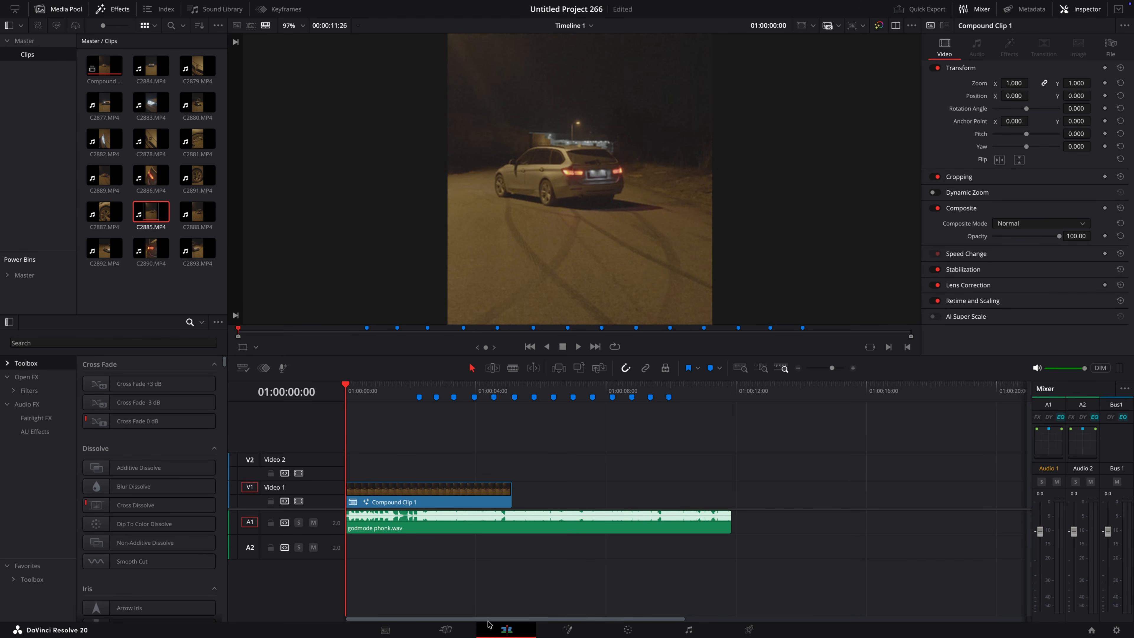
{"action": "left_click_drag", "start_coordinate": [363, 378], "coordinate": [420, 393]}
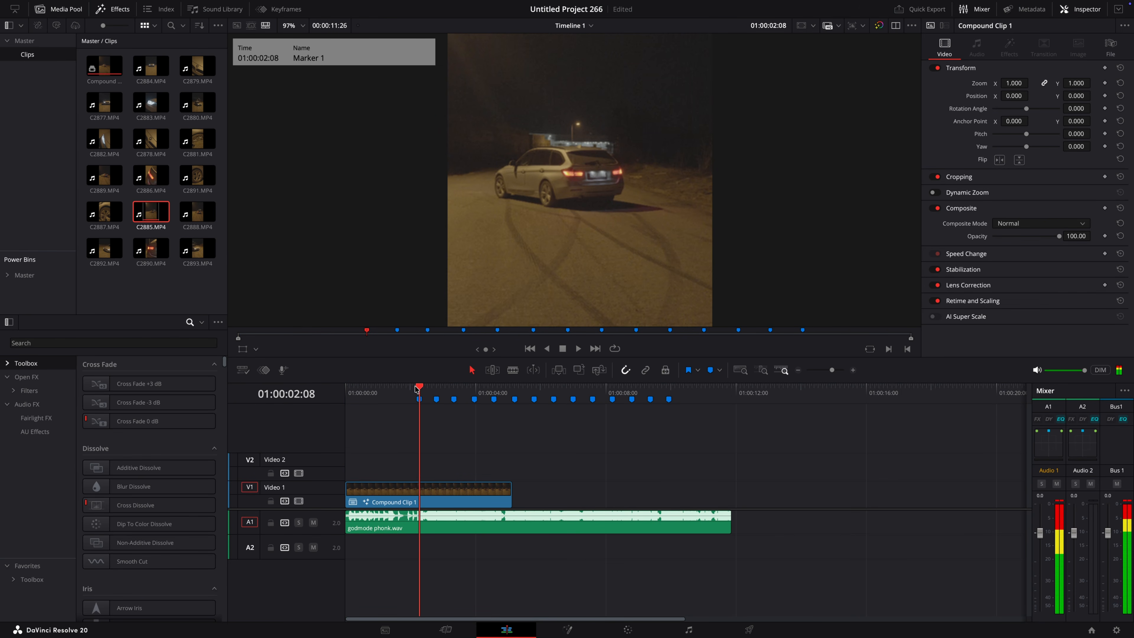
{"action": "left_click", "coordinate": [442, 495]}
{"action": "key", "text": "super+b"}
{"action": "left_click", "coordinate": [441, 496]}
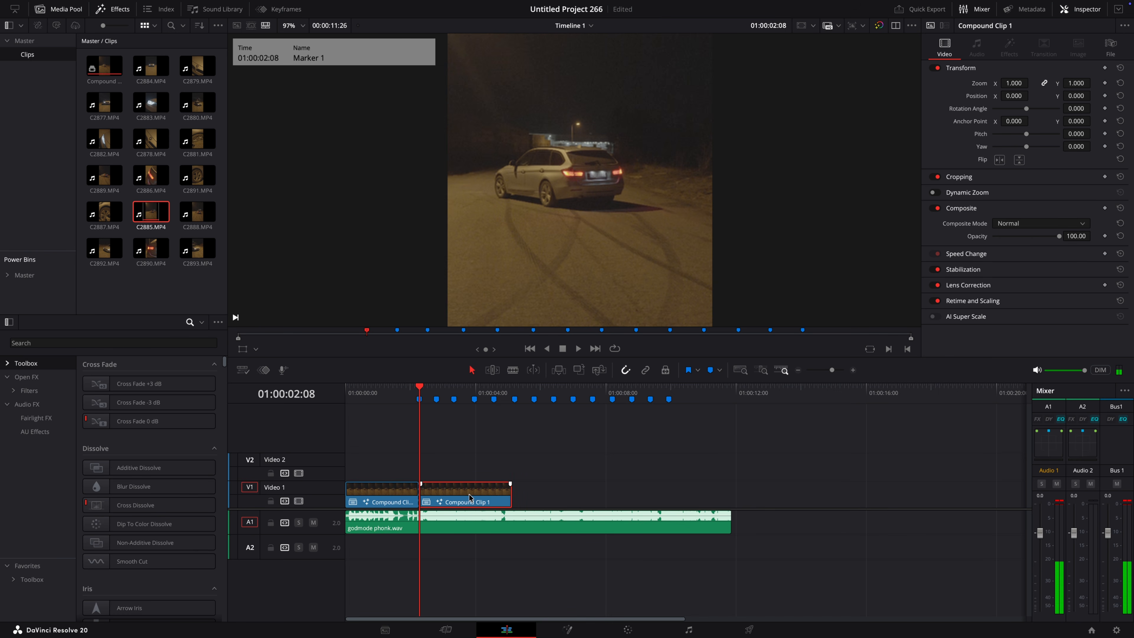
{"action": "key", "text": "BackSpace"}
- In Fusion, keyframe the Time Stretcher's Source Time at 0 on frame 0, 96 on frame 50 and 30 on frame 67
{"action": "left_click", "coordinate": [380, 392]}
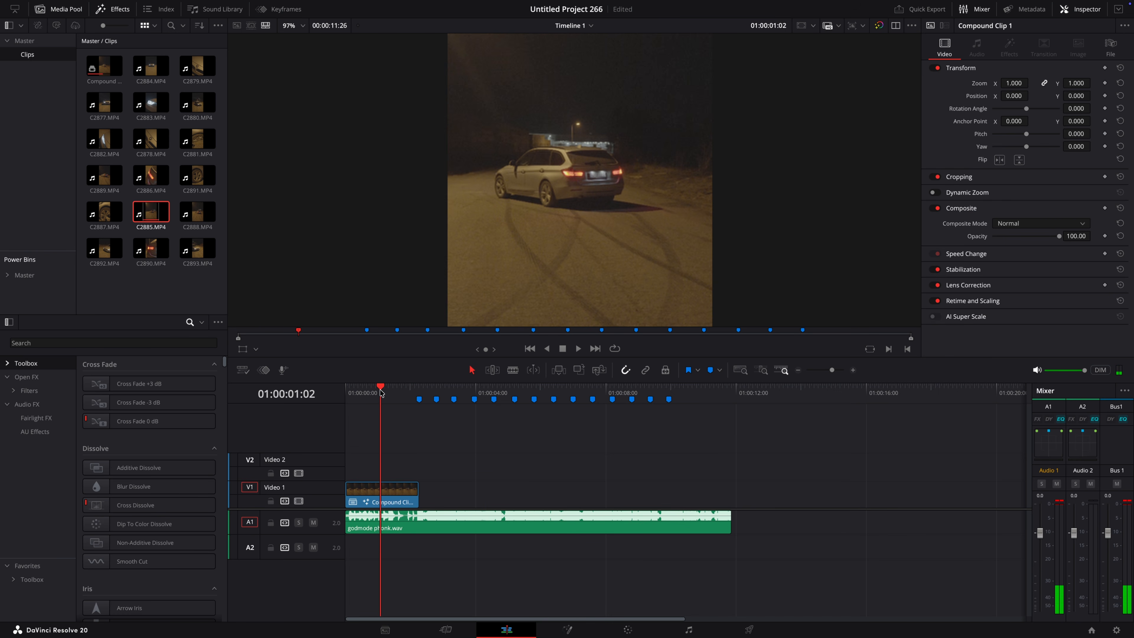
{"action": "left_click", "coordinate": [566, 630]}
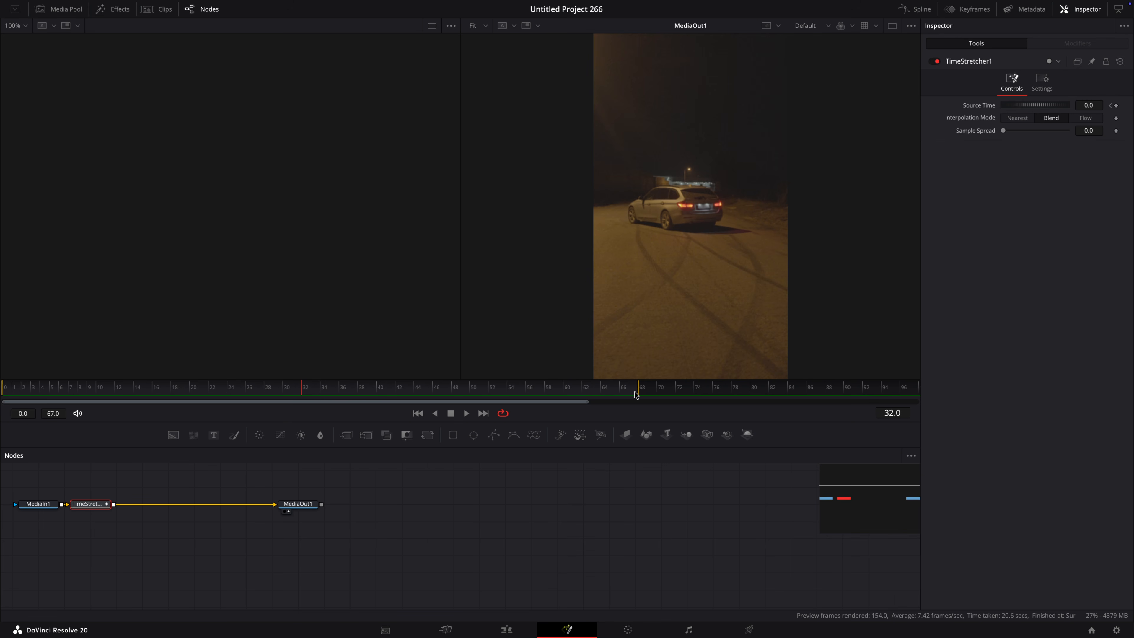
{"action": "left_click_drag", "start_coordinate": [629, 392], "coordinate": [2, 333]}
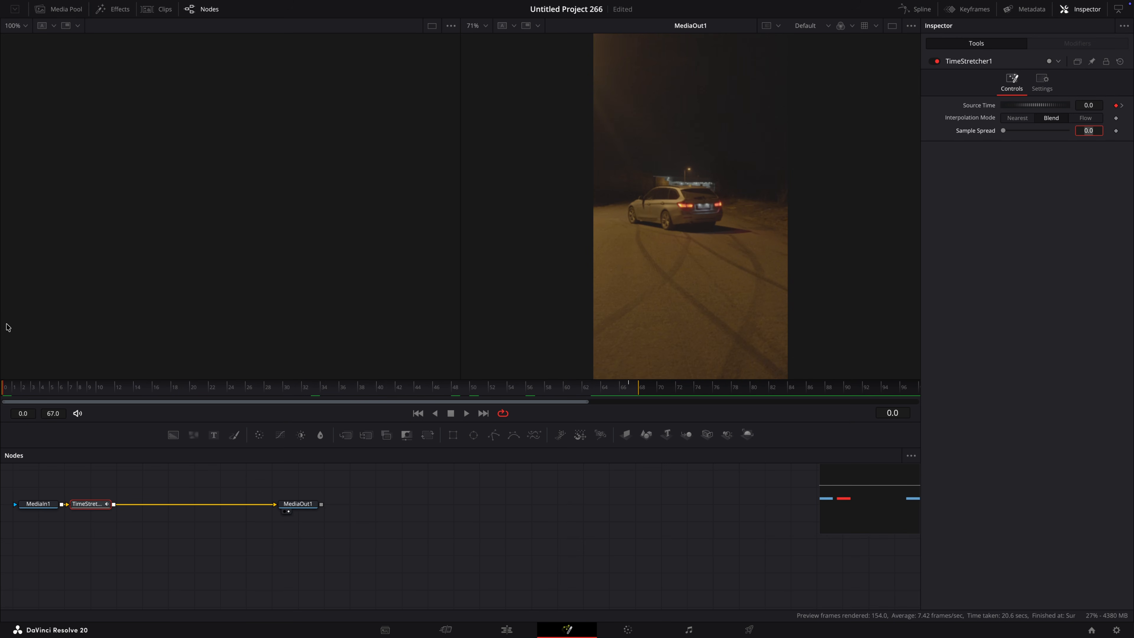
{"action": "left_click_drag", "start_coordinate": [406, 393], "coordinate": [470, 393]}
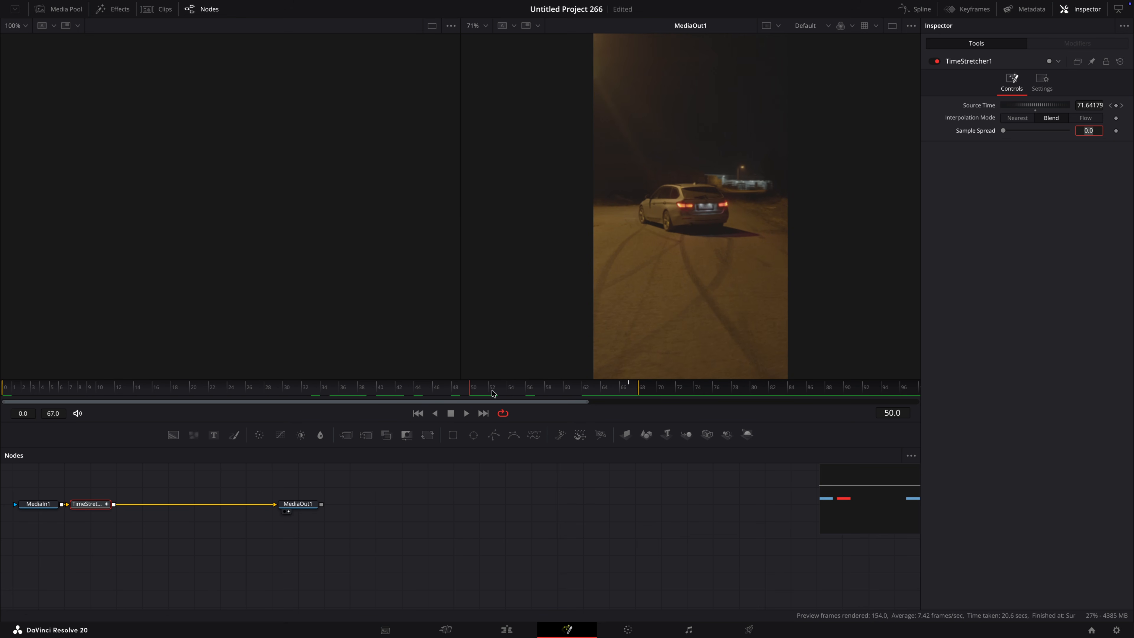
{"action": "left_click", "coordinate": [1095, 106]}
{"action": "type", "text": "96"}
{"action": "key", "text": "Tab"}
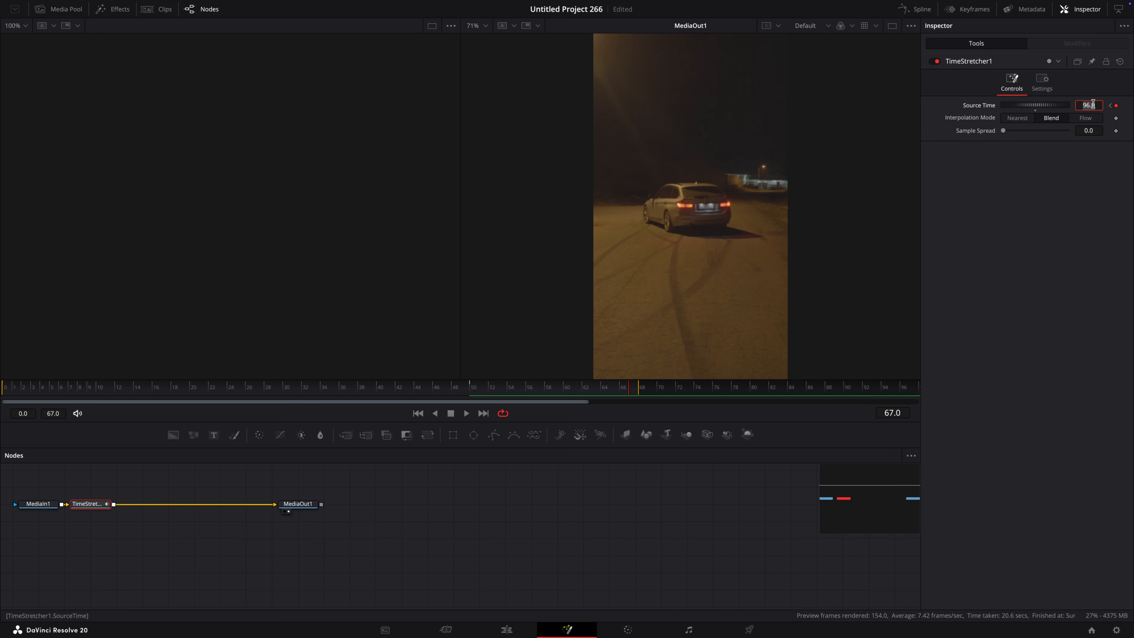
{"action": "key", "text": "Return"}
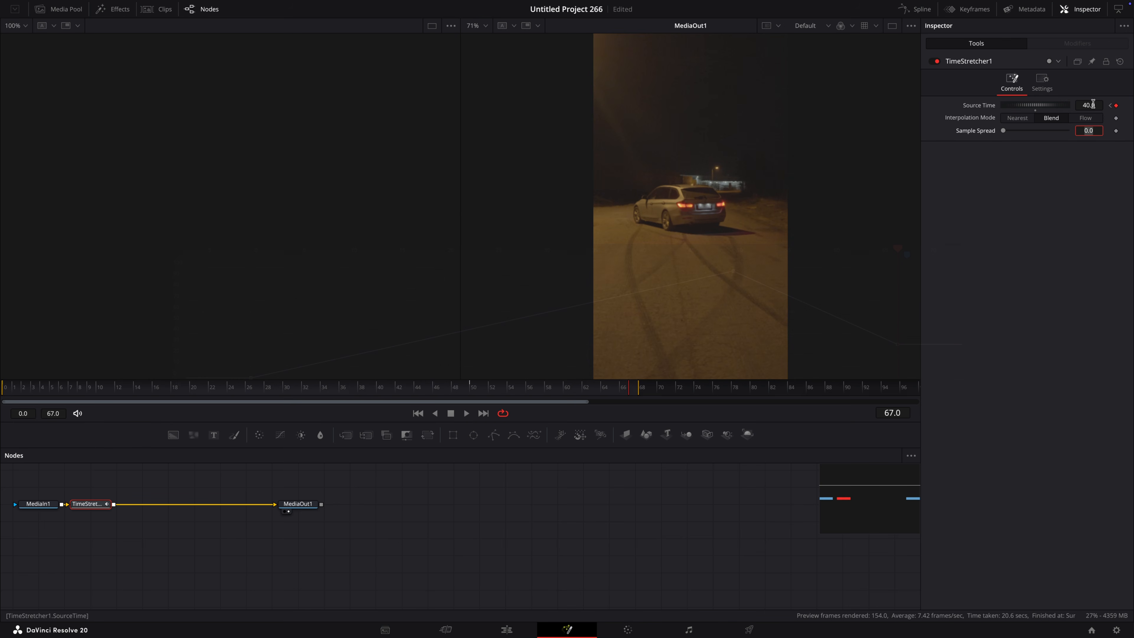
{"action": "key", "text": "Tab"}
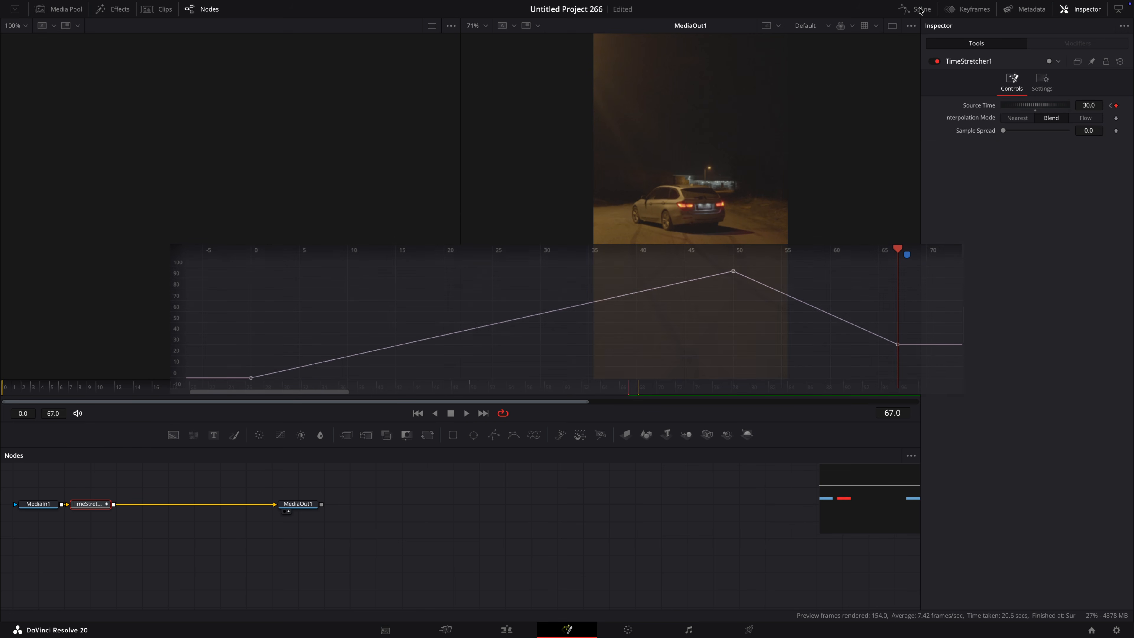
- Show the TimeStretcher1 Source Time curve in the Spline editor, fit it to the view and smooth all its keyframes
{"action": "left_click", "coordinate": [915, 9]}
{"action": "left_click", "coordinate": [152, 484]}
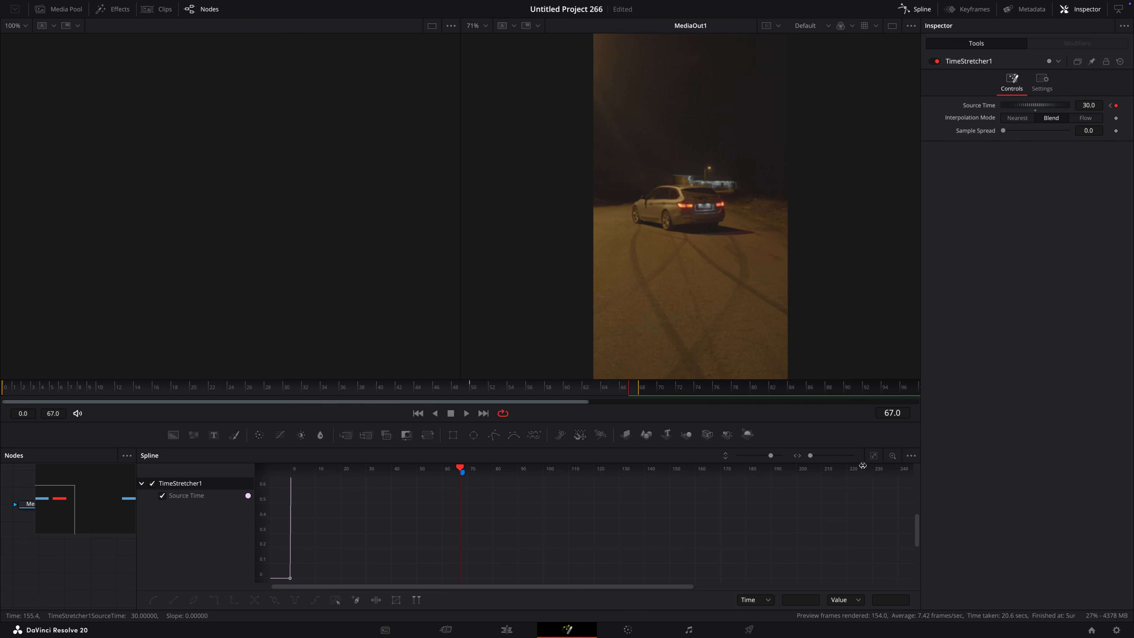
{"action": "left_click", "coordinate": [873, 458]}
{"action": "left_click_drag", "start_coordinate": [319, 583], "coordinate": [913, 474]}
{"action": "key", "text": "s"}
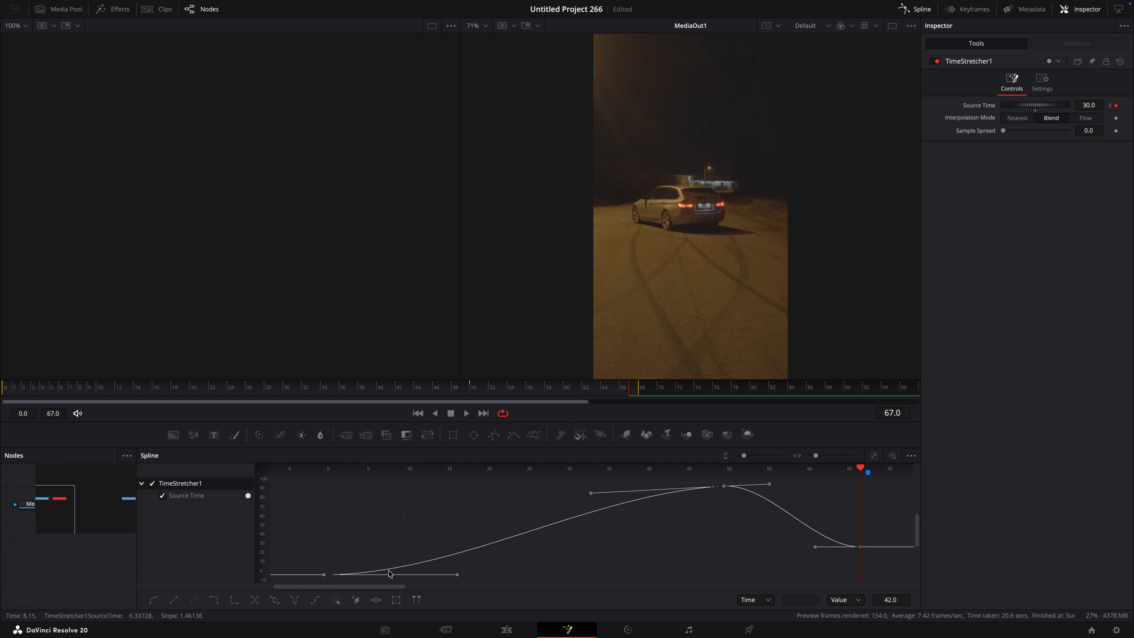
- Reshape the Source Time curve's handles, collapsing the first keyframe's handle and lengthening both handles of the peak keyframe horizontally
{"action": "left_click_drag", "start_coordinate": [455, 579], "coordinate": [320, 576]}
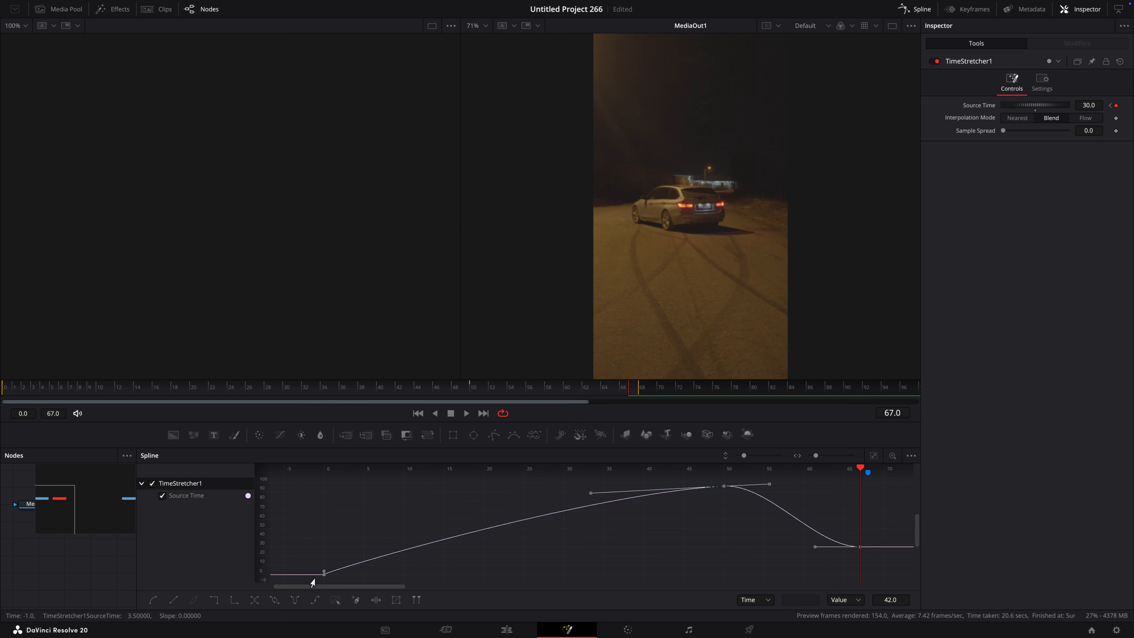
{"action": "left_click_drag", "start_coordinate": [769, 484], "coordinate": [859, 484]}
{"action": "left_click_drag", "start_coordinate": [591, 487], "coordinate": [380, 492]}
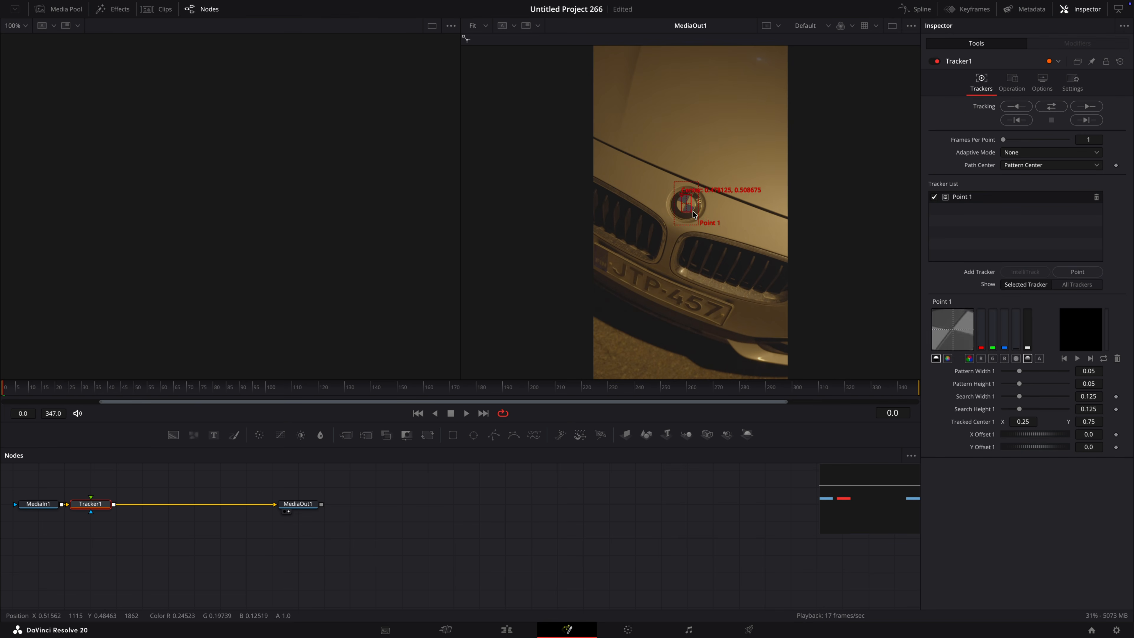
- Track the BMW badge through C2879.MP4 and reframe the stabilized shot with Transform1, removing the temporary Grid1 guide
{"action": "left_click", "coordinate": [1080, 108]}
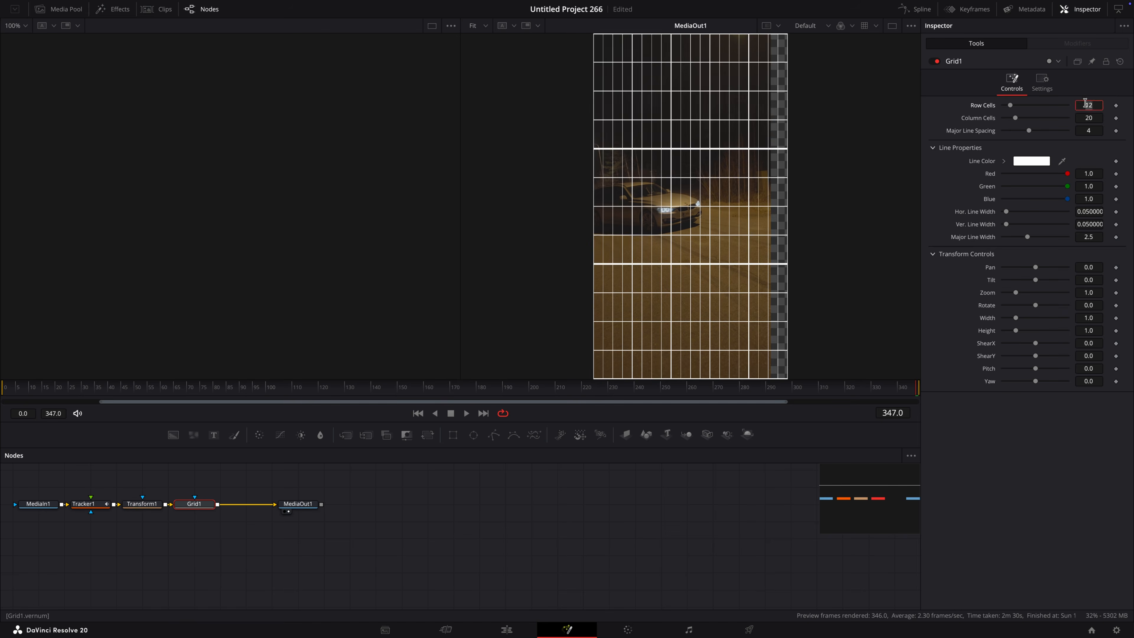
{"action": "left_click", "coordinate": [142, 504]}
{"action": "left_click_drag", "start_coordinate": [1088, 154], "coordinate": [1102, 154]}
{"action": "left_click_drag", "start_coordinate": [1022, 117], "coordinate": [1031, 116]}
{"action": "left_click_drag", "start_coordinate": [1088, 116], "coordinate": [1083, 117]}
{"action": "left_click", "coordinate": [194, 504]}
{"action": "key", "text": "Delete"}
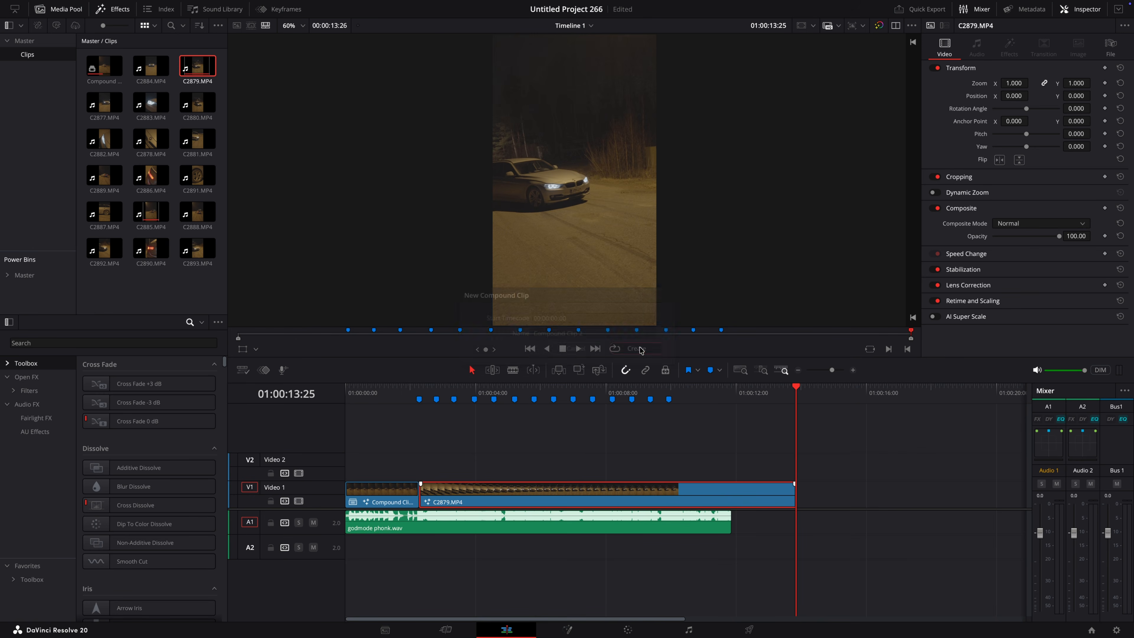
- Turn the tracked C2879.MP4 clip into a compound clip and add a Time Stretcher node to it in Fusion
{"action": "left_click", "coordinate": [280, 7]}
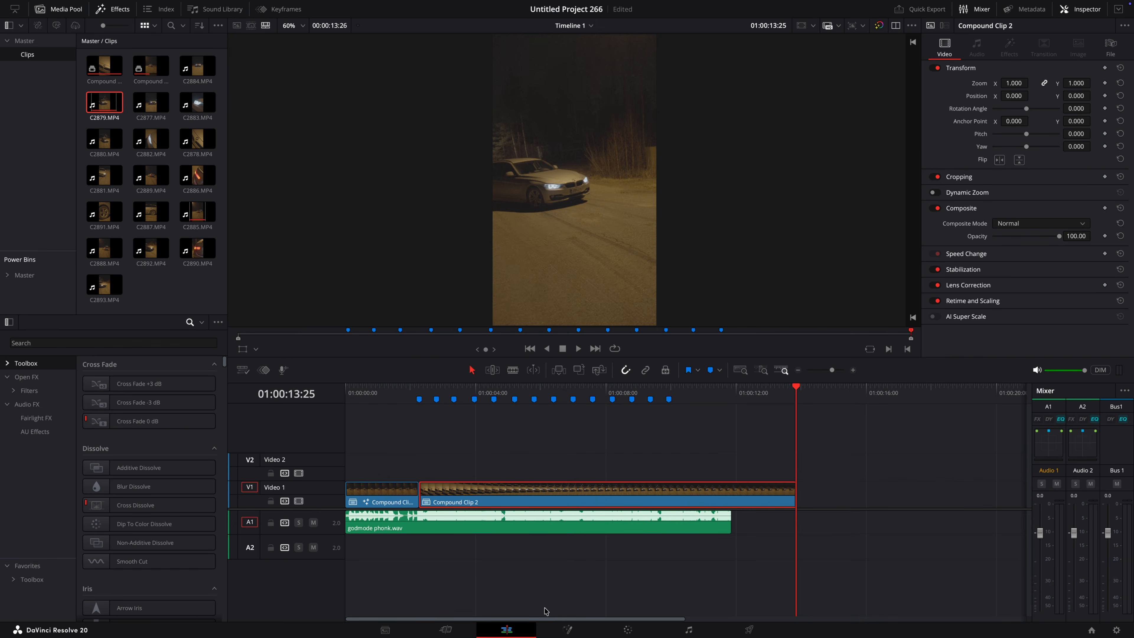
{"action": "left_click", "coordinate": [562, 622]}
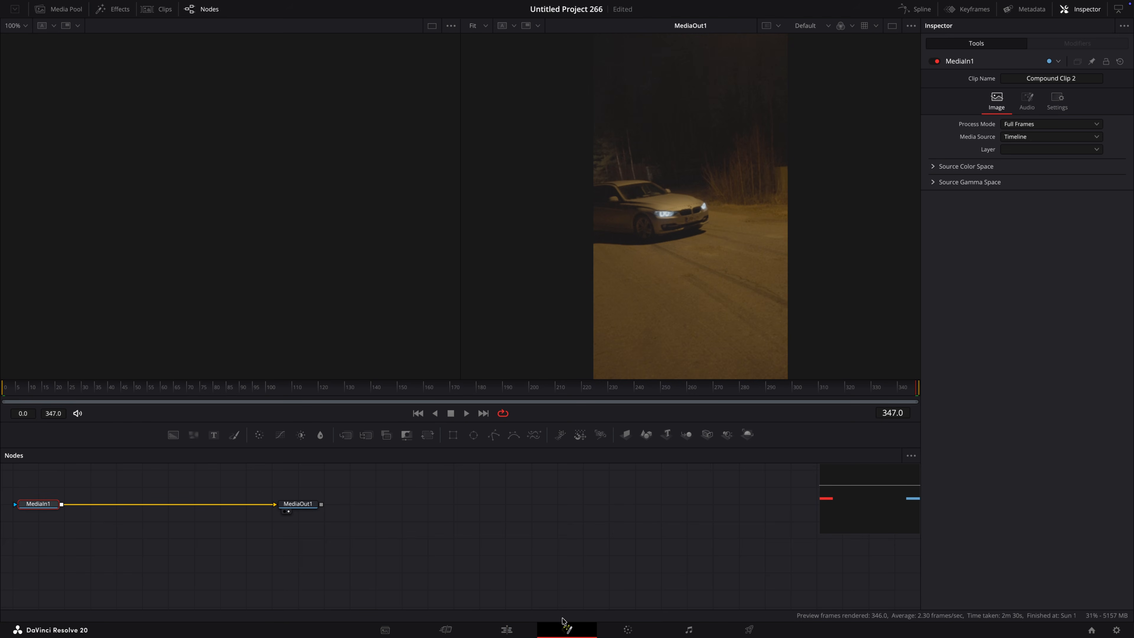
{"action": "key", "text": "shift+space"}
{"action": "type", "text": "grid"}
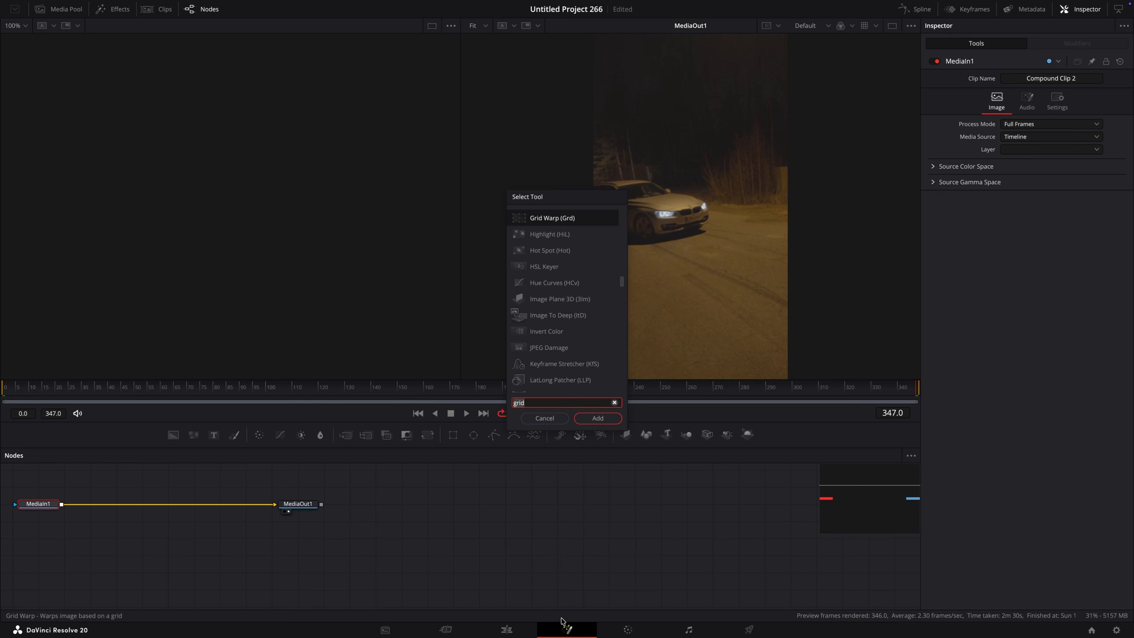
{"action": "type", "text": "time st"}
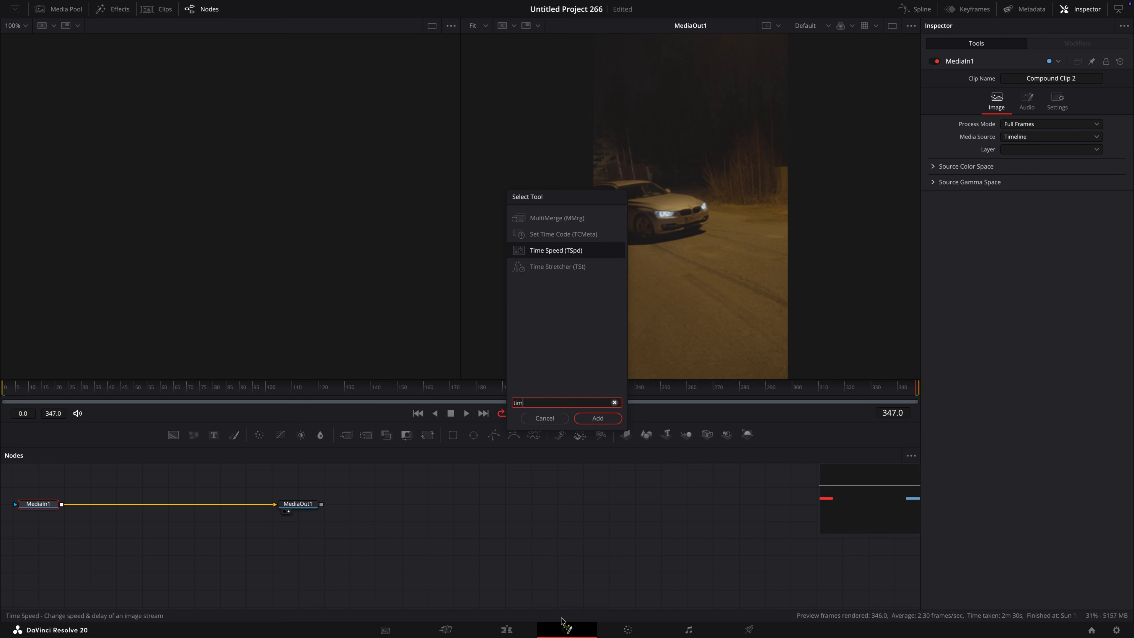
{"action": "key", "text": "Return"}
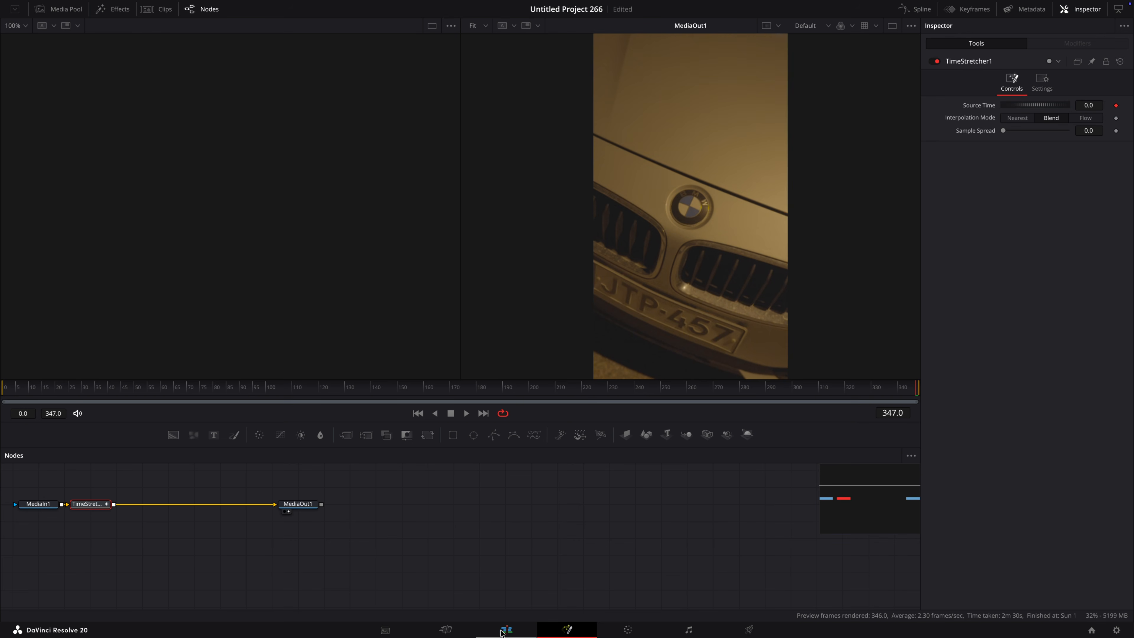
- On the Edit page, split Compound Clip 2 at Marker 4 (01:00:03:29) and delete the part after the cut
{"action": "left_click", "coordinate": [501, 630]}
{"action": "left_click_drag", "start_coordinate": [441, 387], "coordinate": [474, 388]}
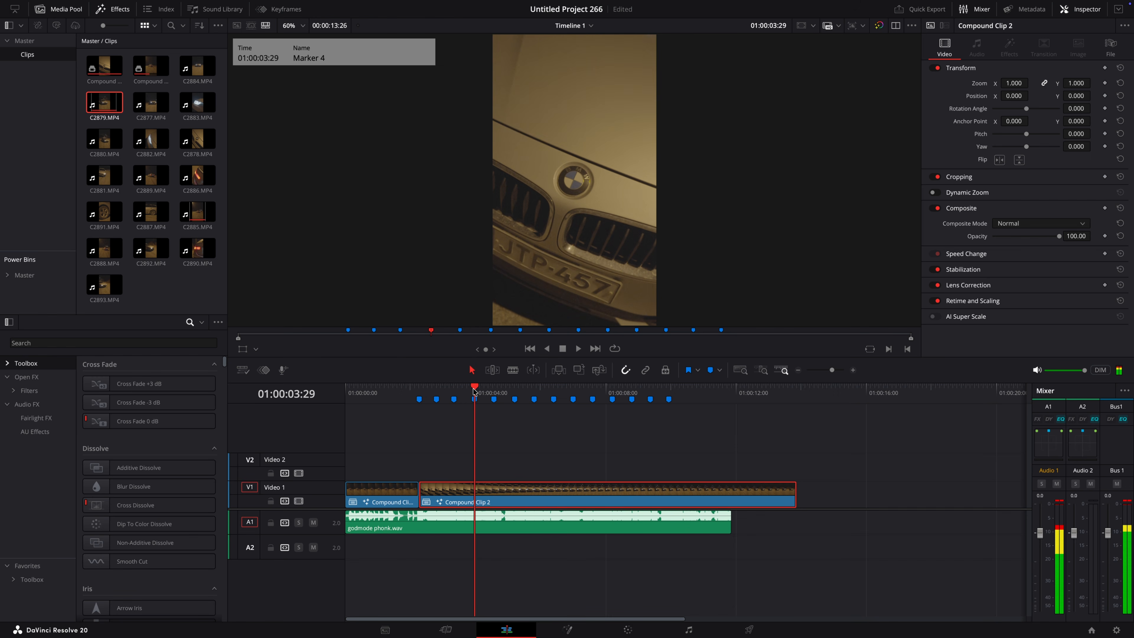
{"action": "key", "text": "ctrl+b"}
{"action": "key", "text": "BackSpace"}
- Open the trimmed Compound Clip 2 in Fusion and show its TimeStretcher1 curve in the Spline editor
{"action": "left_click", "coordinate": [448, 388]}
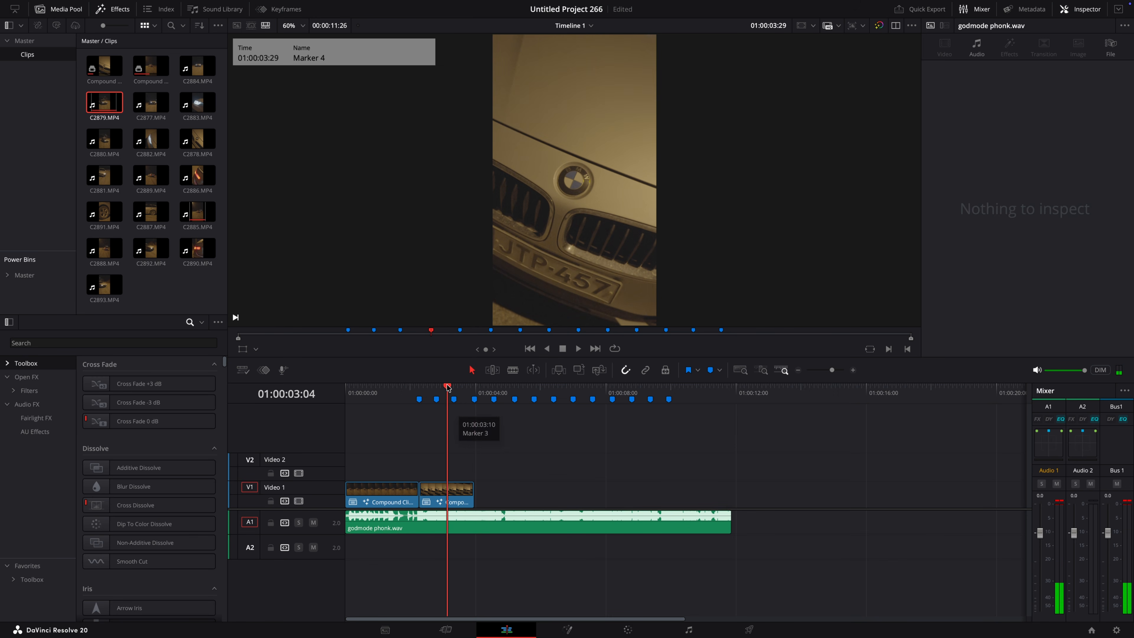
{"action": "left_click", "coordinate": [461, 504]}
{"action": "left_click", "coordinate": [585, 630]}
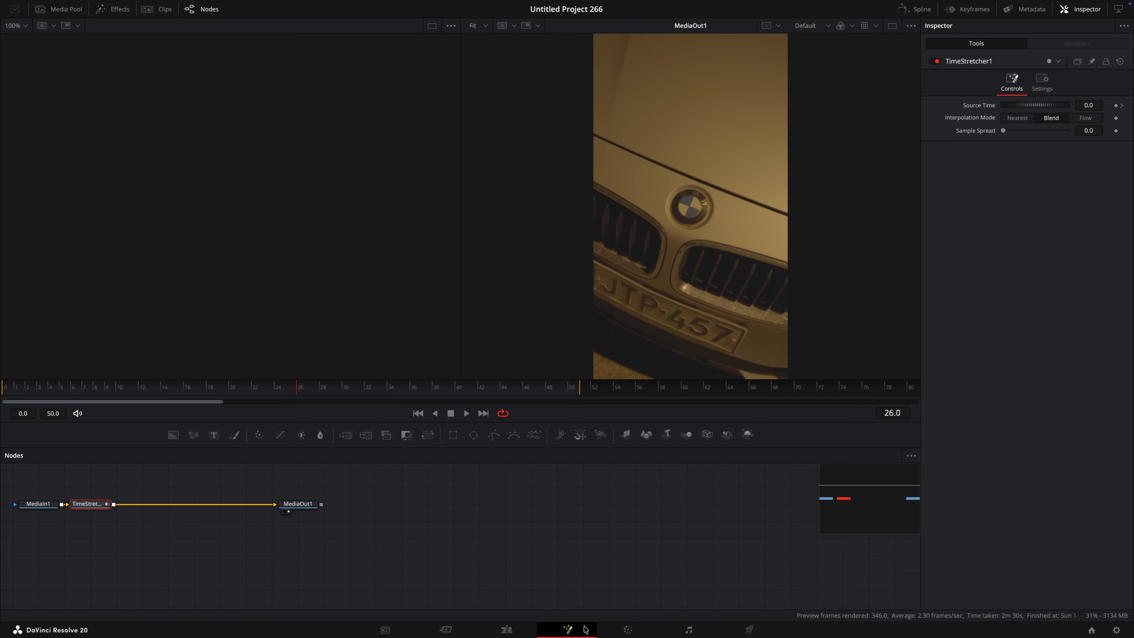
{"action": "left_click", "coordinate": [915, 9]}
{"action": "left_click", "coordinate": [168, 485]}
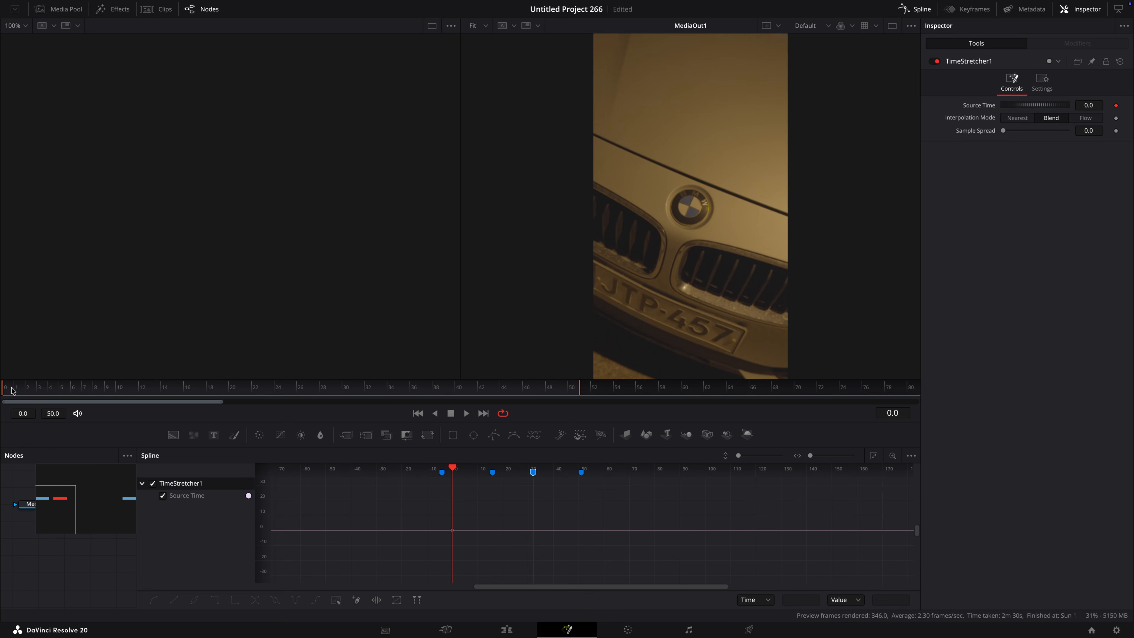
- Keyframe the Source Time of TimeStretcher1 from the clip start, raising it to 339.4 at frame 42
{"action": "left_click_drag", "start_coordinate": [1084, 103], "coordinate": [1125, 103]}
{"action": "scroll", "coordinate": [575, 521], "scroll_direction": "up", "scroll_amount": 5}
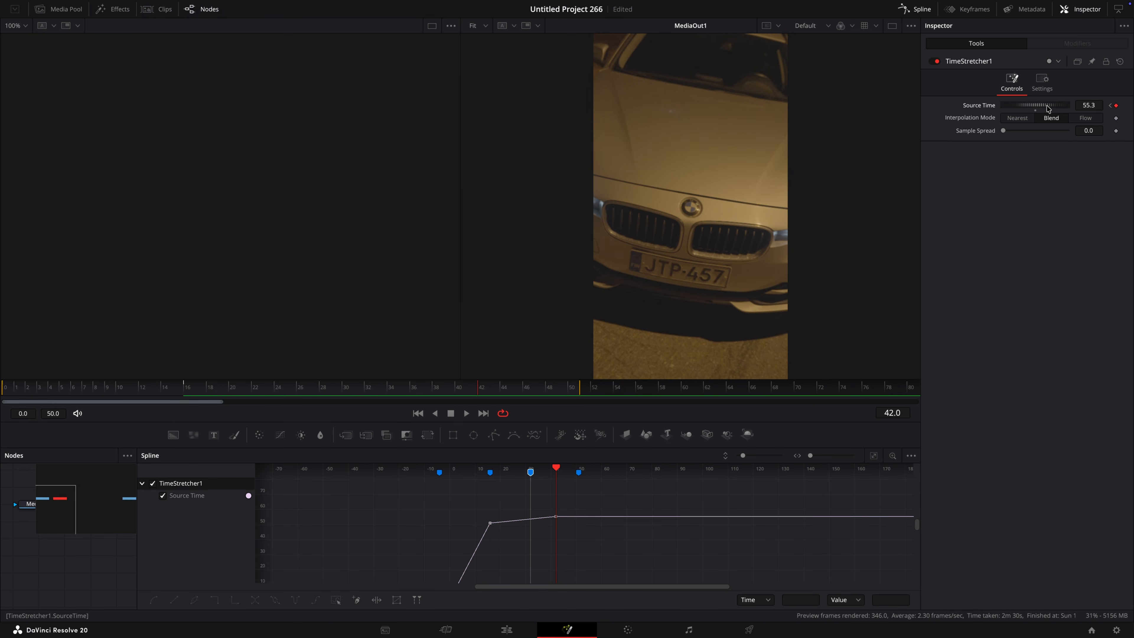
{"action": "left_click_drag", "start_coordinate": [1007, 106], "coordinate": [1096, 107]}
- Delete the intermediate Source Time keyframe and add keyframes on the curve at the beat markers on frames 16 and 32
{"action": "scroll", "coordinate": [266, 507], "scroll_direction": "down", "scroll_amount": 5}
{"action": "scroll", "coordinate": [266, 509], "scroll_direction": "down", "scroll_amount": 3}
{"action": "scroll", "coordinate": [595, 503], "scroll_direction": "up", "scroll_amount": 2}
{"action": "scroll", "coordinate": [266, 501], "scroll_direction": "down", "scroll_amount": 5}
{"action": "left_click_drag", "start_coordinate": [520, 543], "coordinate": [462, 511]}
{"action": "key", "text": "Delete"}
{"action": "left_click_drag", "start_coordinate": [553, 468], "coordinate": [527, 468]}
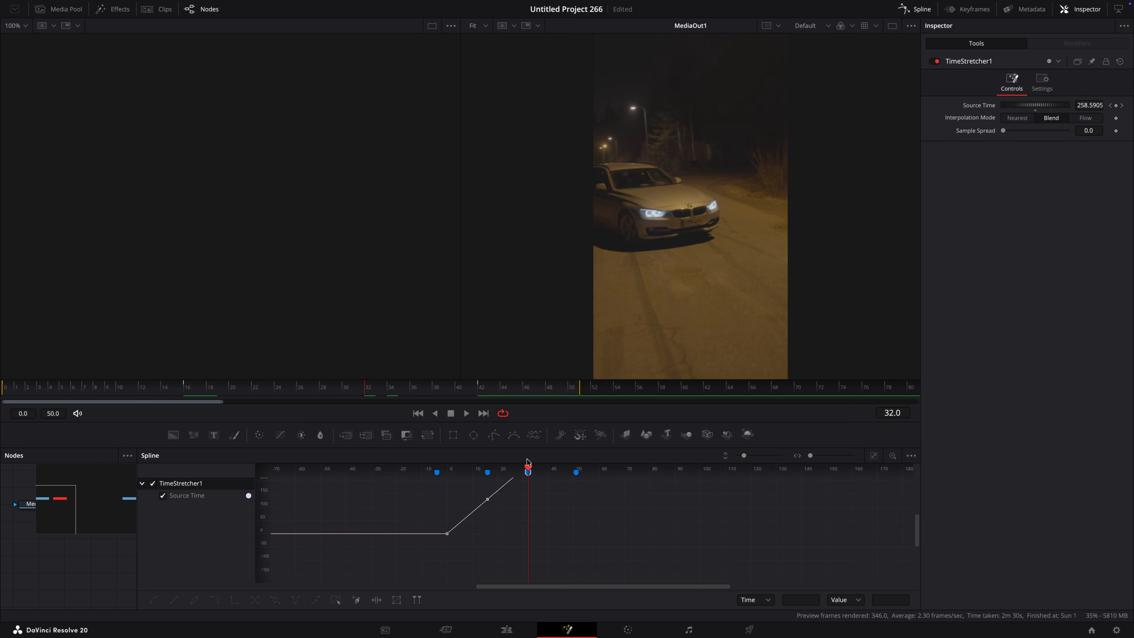
{"action": "scroll", "coordinate": [574, 480], "scroll_direction": "up", "scroll_amount": 4}
{"action": "scroll", "coordinate": [572, 482], "scroll_direction": "down", "scroll_amount": 1}
{"action": "scroll", "coordinate": [261, 502], "scroll_direction": "down", "scroll_amount": 4}
- Set Source Time to 232.6 at frame 51 and smooth all keyframes of the curve
{"action": "left_click", "coordinate": [576, 469]}
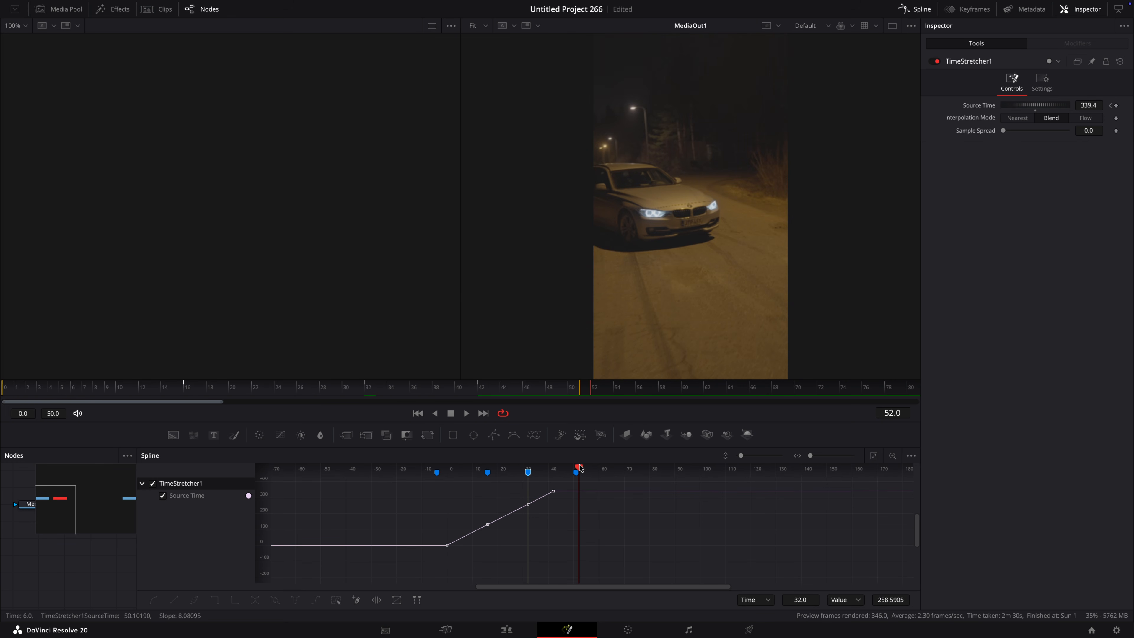
{"action": "left_click_drag", "start_coordinate": [1089, 105], "coordinate": [1040, 105]}
{"action": "key", "text": "super+a"}
{"action": "key", "text": "shift+s"}
- Reshape the Source Time curve's handles so the speed ramps up and eases around each beat keyframe
{"action": "left_click_drag", "start_coordinate": [460, 545], "coordinate": [521, 517]}
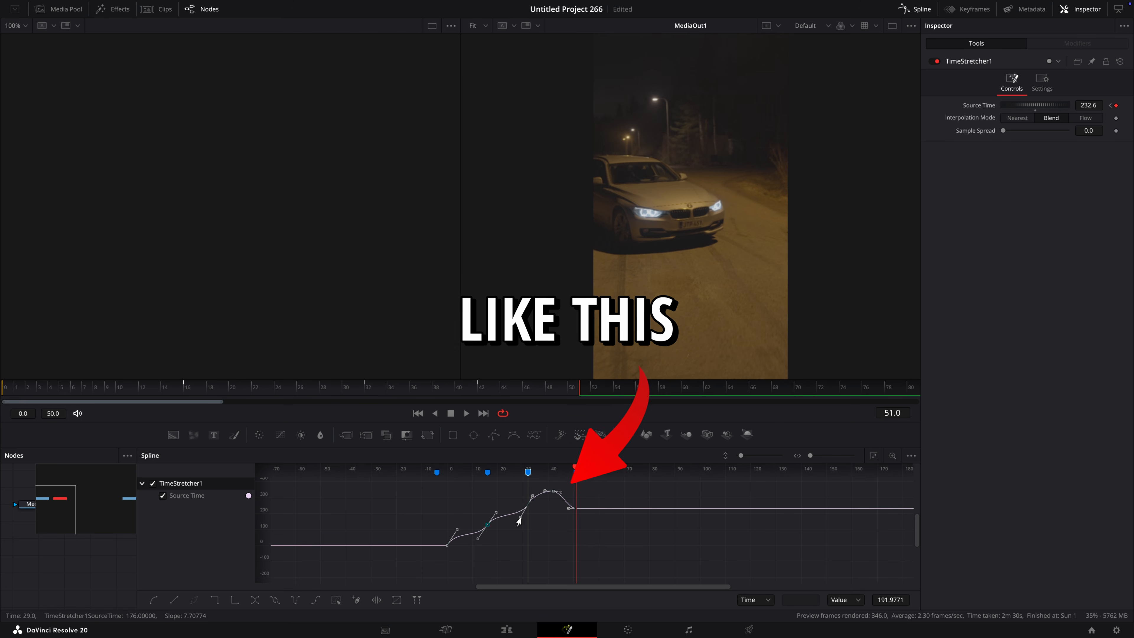
{"action": "scroll", "coordinate": [538, 499], "scroll_direction": "up", "scroll_amount": 3}
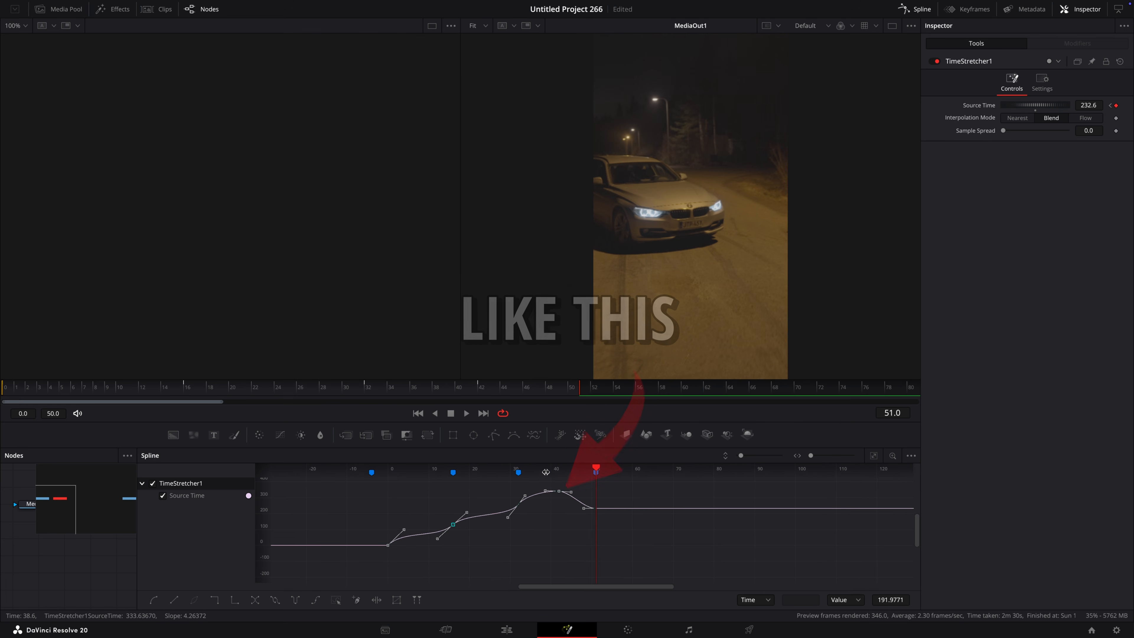
{"action": "left_click_drag", "start_coordinate": [525, 495], "coordinate": [596, 508]}
- Close the Spline editor and play back Compound Clip 2 to review the speed ramp
{"action": "left_click_drag", "start_coordinate": [574, 388], "coordinate": [128, 429]}
{"action": "left_click", "coordinate": [914, 10]}
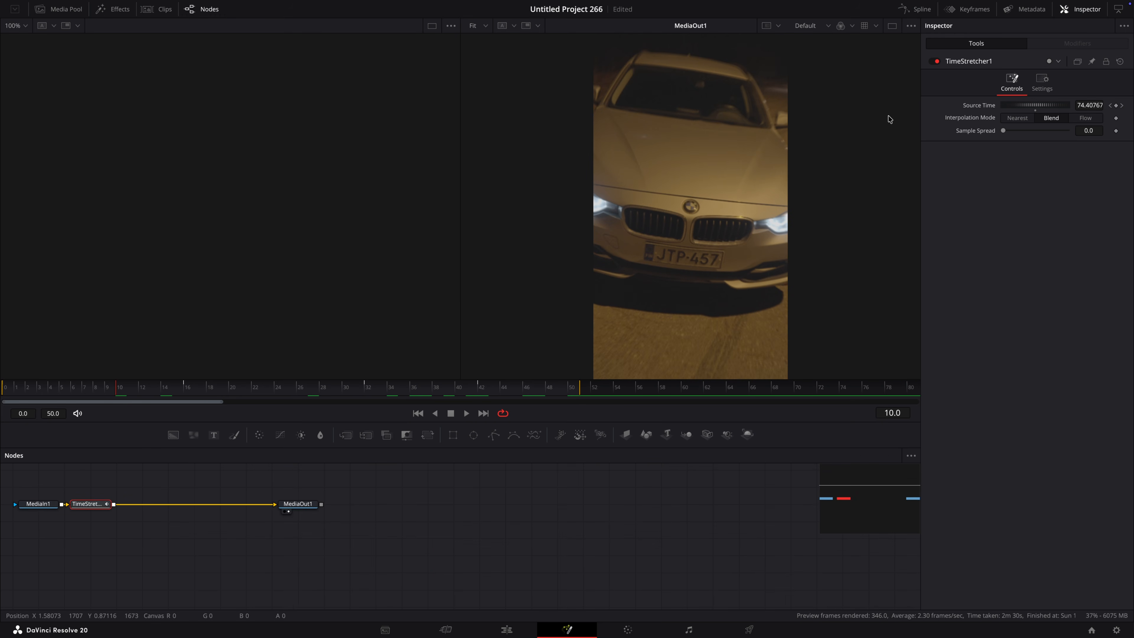
{"action": "key", "text": "space"}
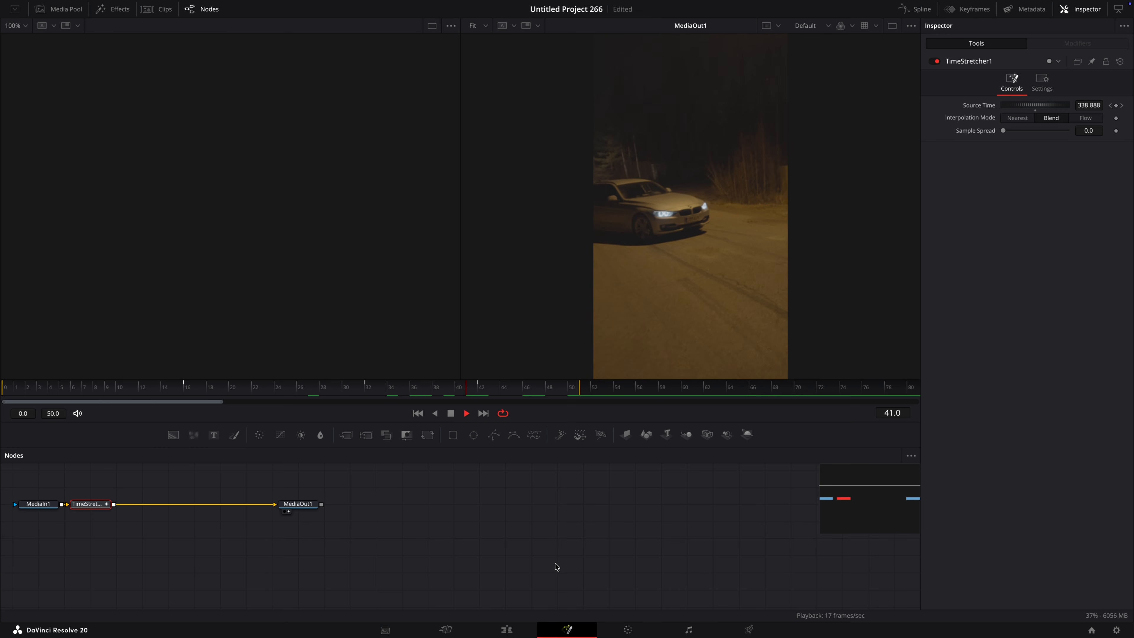
- Return to the edit timeline, select the third compound clip at 01:00:04:19 and open it for color grading
{"action": "left_click", "coordinate": [526, 629]}
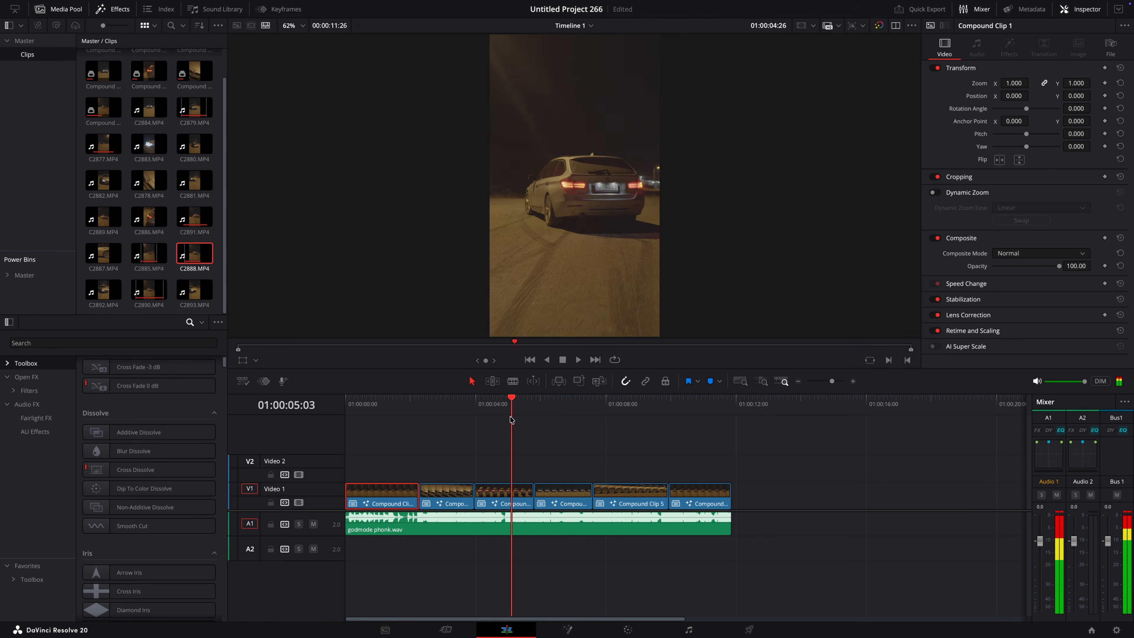
{"action": "left_click_drag", "start_coordinate": [497, 420], "coordinate": [495, 421]}
{"action": "left_click", "coordinate": [503, 520]}
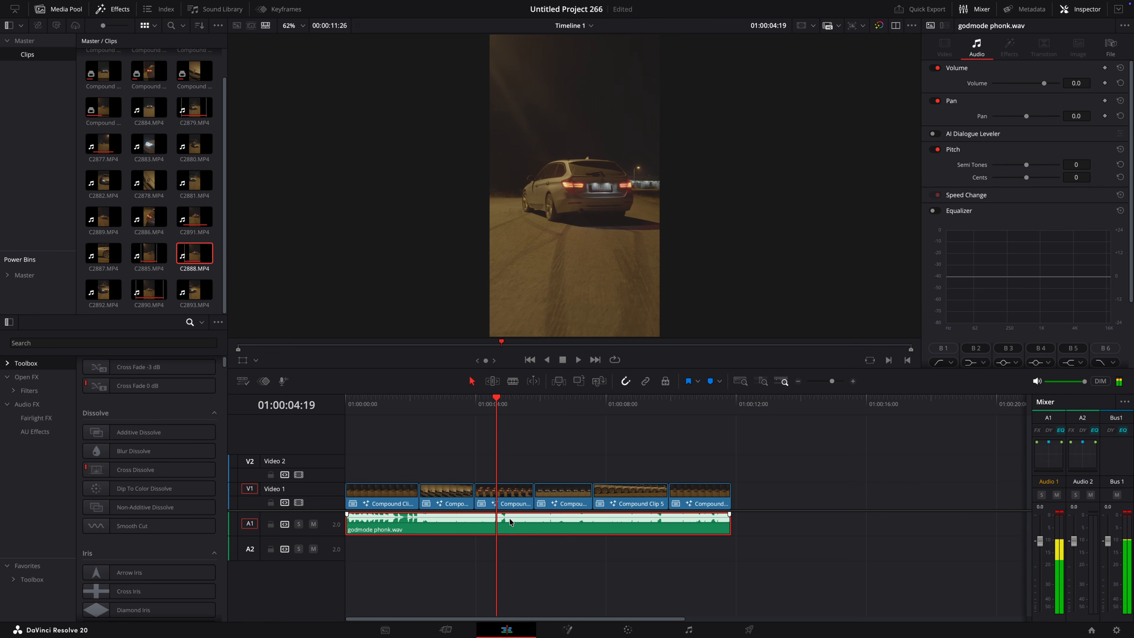
{"action": "left_click", "coordinate": [503, 500]}
{"action": "left_click", "coordinate": [628, 630]}
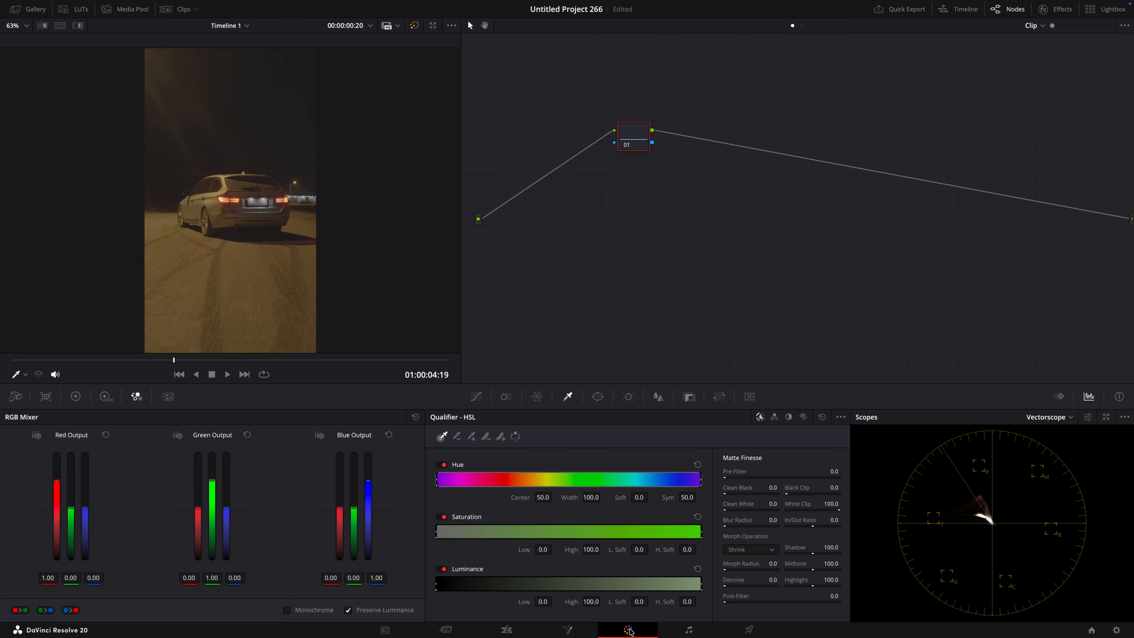
- Add a serial node after node 01 and raise its contrast to 1.370
{"action": "key", "text": "alt+s"}
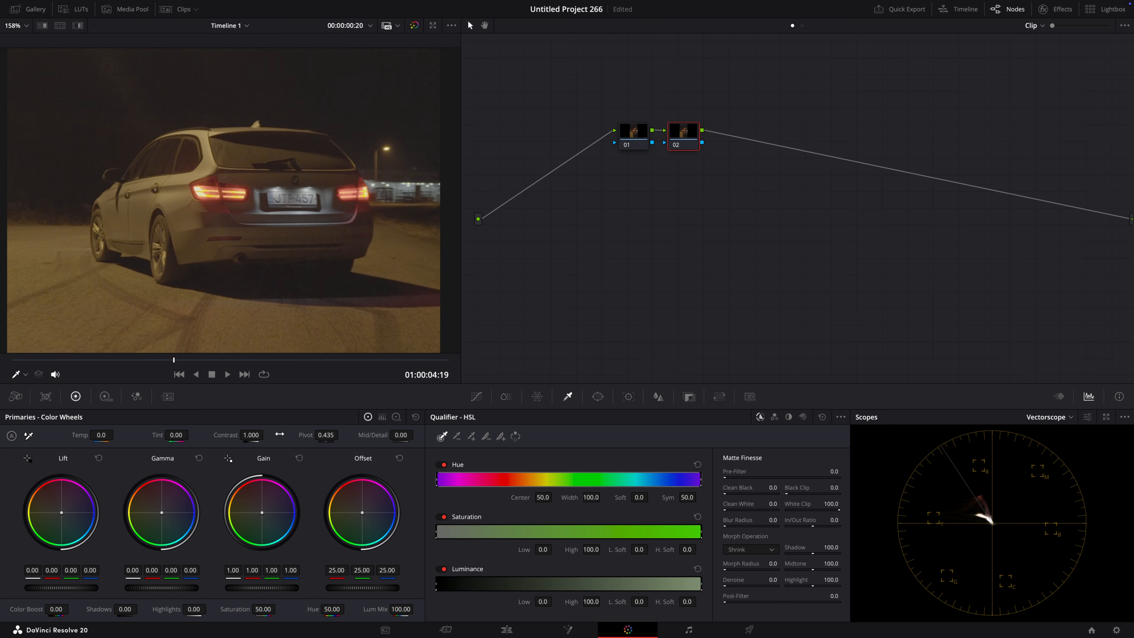
{"action": "left_click_drag", "start_coordinate": [258, 434], "coordinate": [267, 434]}
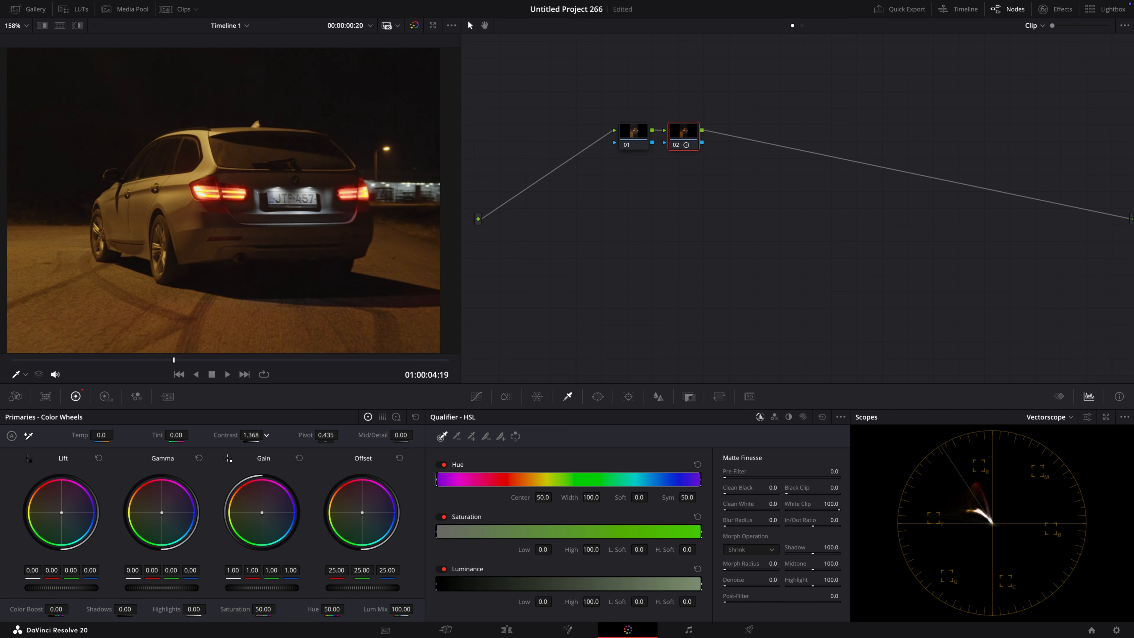
{"action": "key", "text": "shift+z"}
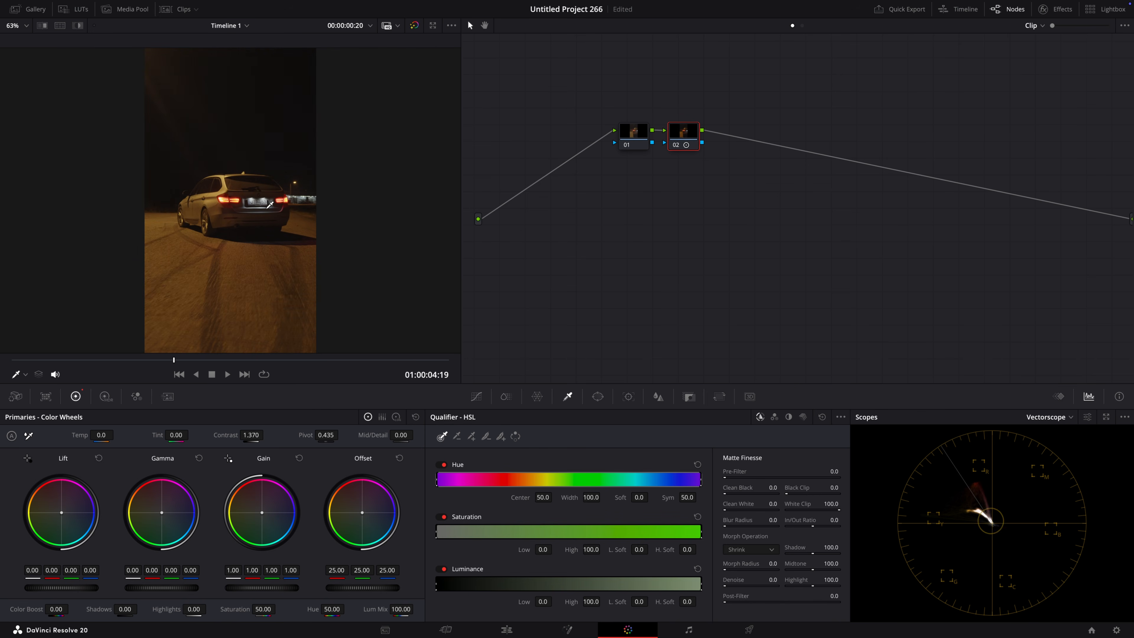
- Mix node 01's RGB outputs: red 1.01, -0.23, -0.07; green 0.00, 1.00, -0.19; blue 0.11, 0.16, 0.71
{"action": "scroll", "coordinate": [214, 220], "scroll_direction": "up", "scroll_amount": 5}
{"action": "left_click", "coordinate": [641, 138]}
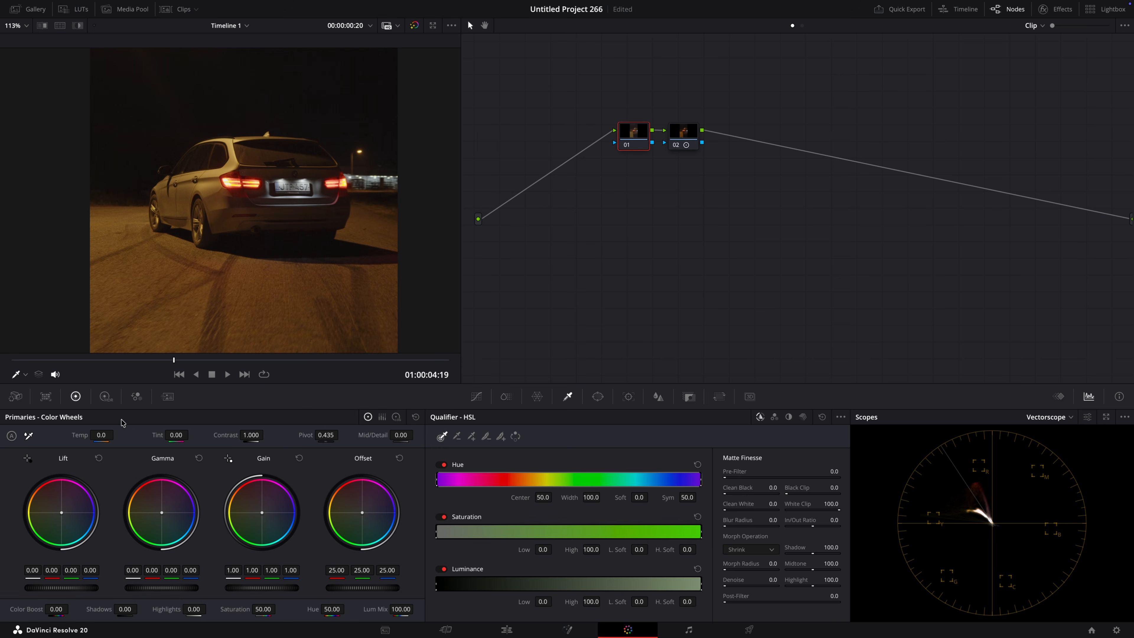
{"action": "left_click", "coordinate": [136, 396]}
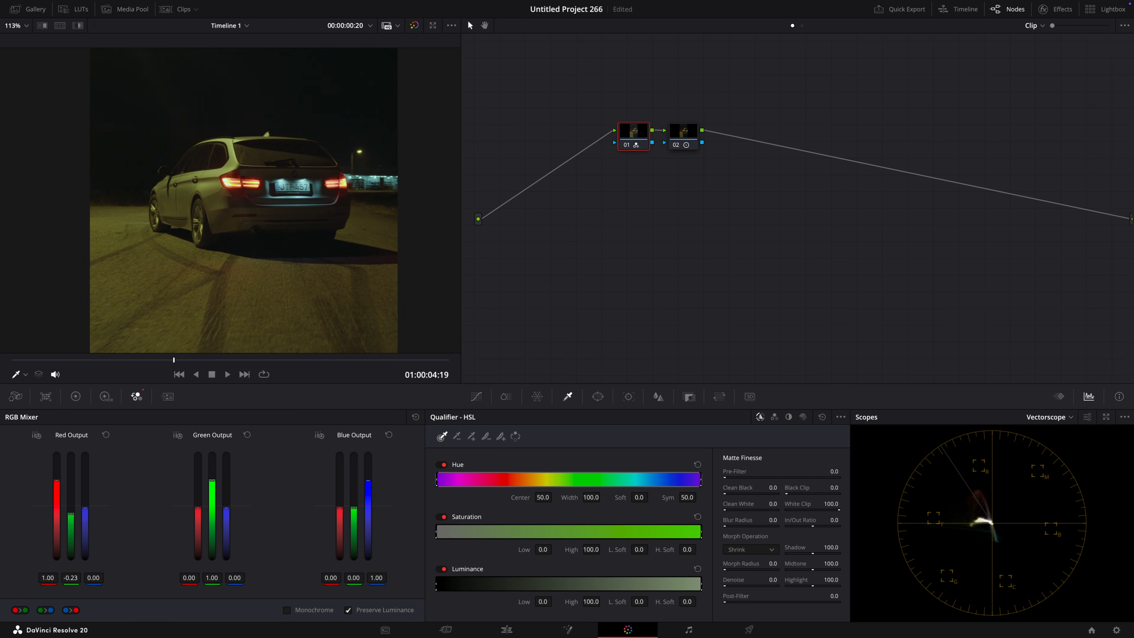
{"action": "left_click_drag", "start_coordinate": [84, 508], "coordinate": [85, 510]}
{"action": "left_click_drag", "start_coordinate": [225, 579], "coordinate": [218, 580]}
{"action": "left_click_drag", "start_coordinate": [95, 577], "coordinate": [95, 577]}
{"action": "mouse_move", "coordinate": [353, 578]}
{"action": "left_mouse_down"}
{"action": "mouse_move", "coordinate": [366, 577]}
{"action": "mouse_move", "coordinate": [356, 577]}
{"action": "left_mouse_up"}
{"action": "left_click_drag", "start_coordinate": [331, 577], "coordinate": [363, 577]}
{"action": "left_click_drag", "start_coordinate": [376, 578], "coordinate": [363, 578]}
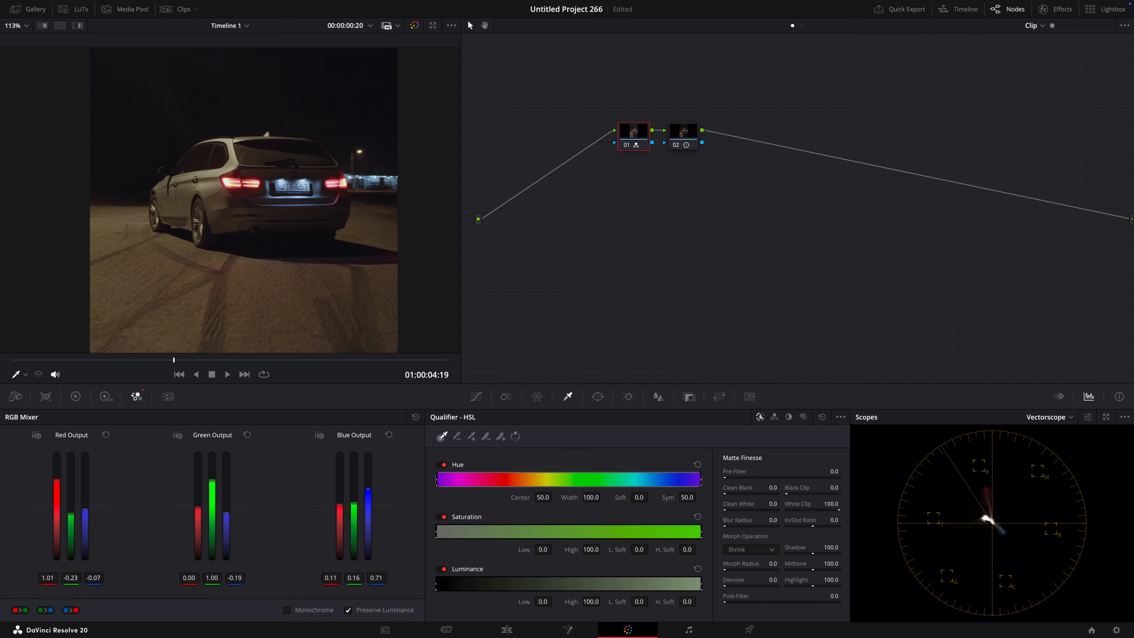
- Fine-tune node 01's red output green to -0.22 and green output blue to -0.18, and compare with the node off and on
{"action": "key", "text": "shift+z"}
{"action": "scroll", "coordinate": [252, 254], "scroll_direction": "up", "scroll_amount": 5}
{"action": "left_click_drag", "start_coordinate": [94, 578], "coordinate": [100, 577]}
{"action": "left_click_drag", "start_coordinate": [230, 578], "coordinate": [236, 578]}
{"action": "scroll", "coordinate": [270, 270], "scroll_direction": "down", "scroll_amount": 5}
{"action": "left_click_drag", "start_coordinate": [93, 578], "coordinate": [88, 577]}
{"action": "left_click_drag", "start_coordinate": [235, 578], "coordinate": [231, 577]}
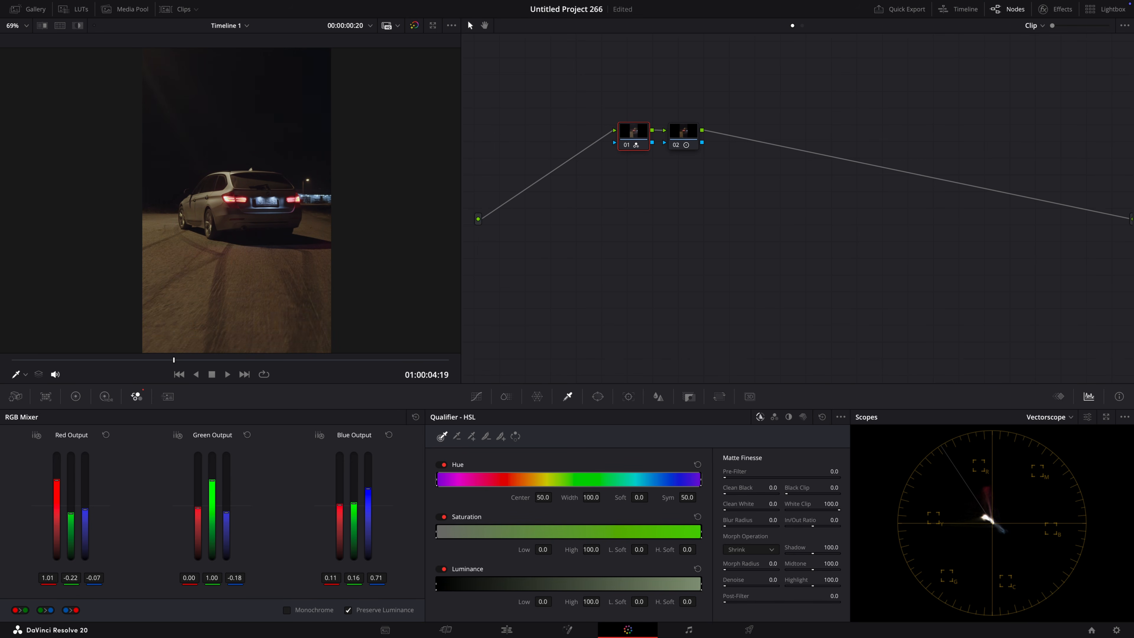
{"action": "left_click", "coordinate": [625, 145]}
{"action": "left_click", "coordinate": [626, 146]}
- Add a serial node after node 02 and apply the Glow effect to it
{"action": "left_click", "coordinate": [695, 134]}
{"action": "key", "text": "alt+s"}
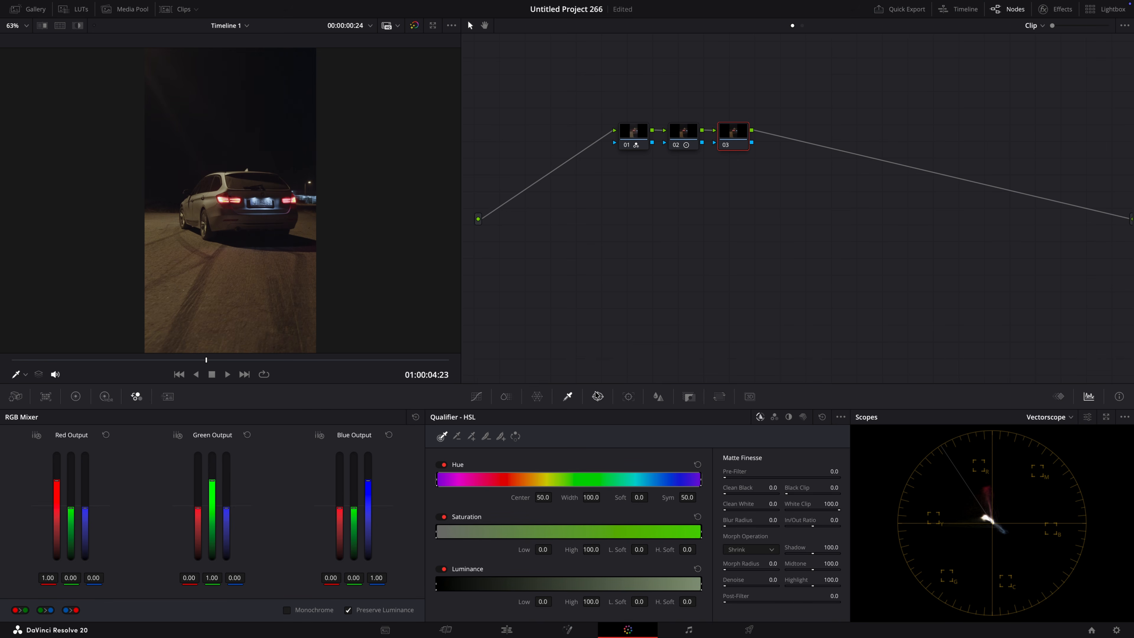
{"action": "left_click", "coordinate": [1056, 9]}
{"action": "left_click", "coordinate": [975, 44]}
{"action": "type", "text": "gl"}
{"action": "left_click_drag", "start_coordinate": [968, 85], "coordinate": [682, 135]}
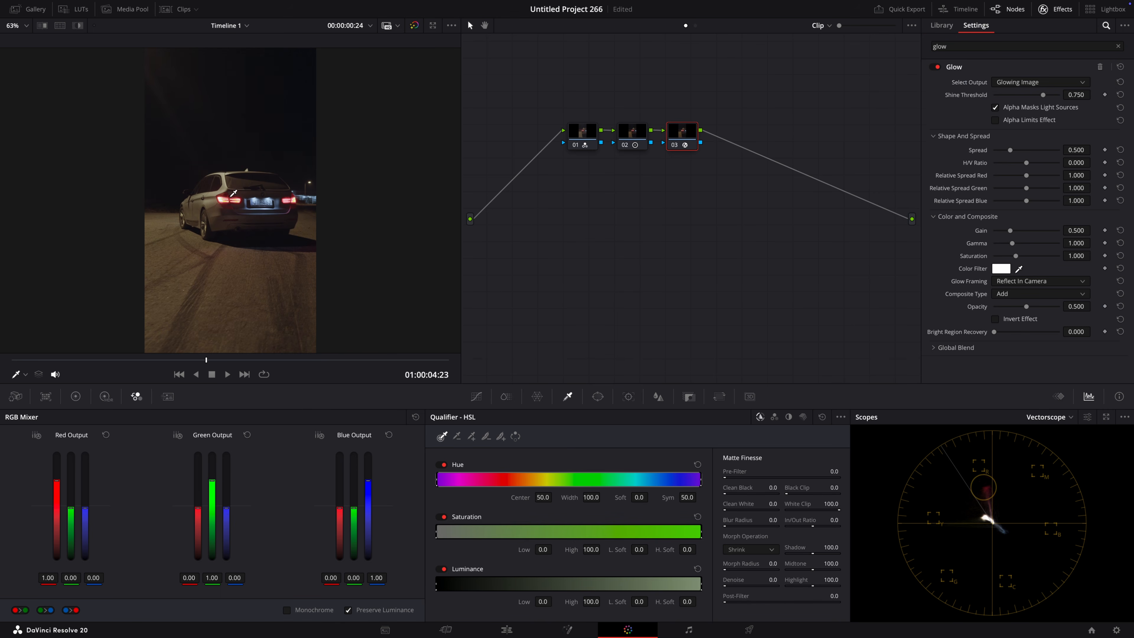
- Preview the Glow's Shiny Regions, set Shine Threshold to 0.589, and restore the output to Glowing Image
{"action": "scroll", "coordinate": [233, 193], "scroll_direction": "up", "scroll_amount": 5}
{"action": "left_click", "coordinate": [1022, 82]}
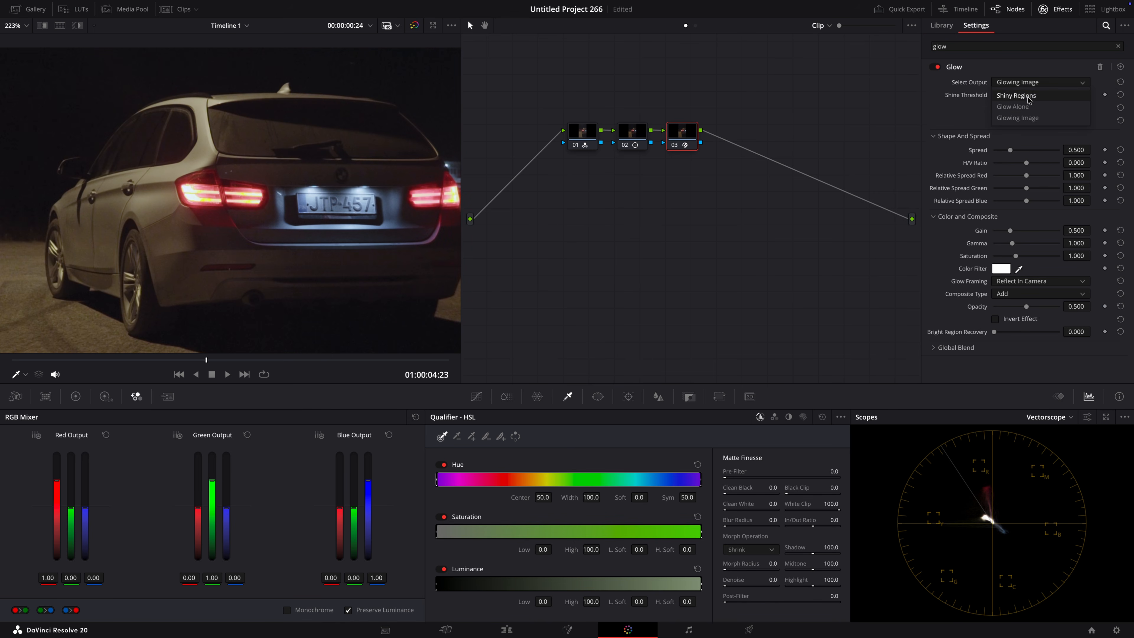
{"action": "left_click", "coordinate": [1016, 95]}
{"action": "left_click_drag", "start_coordinate": [1048, 95], "coordinate": [1031, 98]}
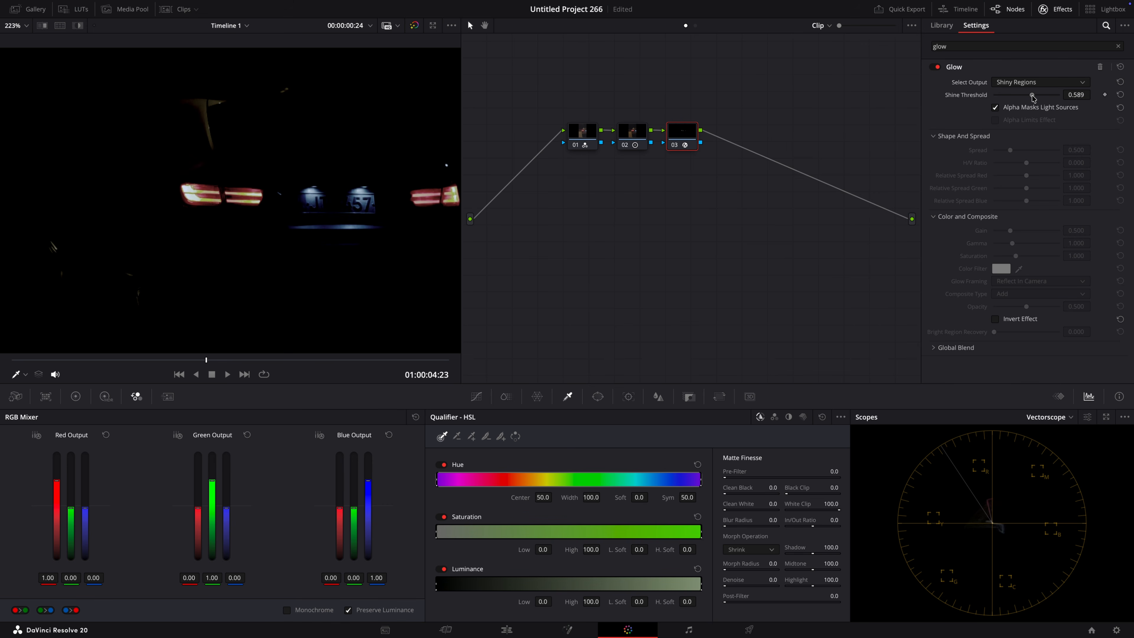
{"action": "left_click", "coordinate": [1023, 88]}
{"action": "left_click", "coordinate": [1018, 120]}
- Set the Glow's Spread to 0.155 and its Gain to 0.682
{"action": "scroll", "coordinate": [291, 202], "scroll_direction": "down", "scroll_amount": 5}
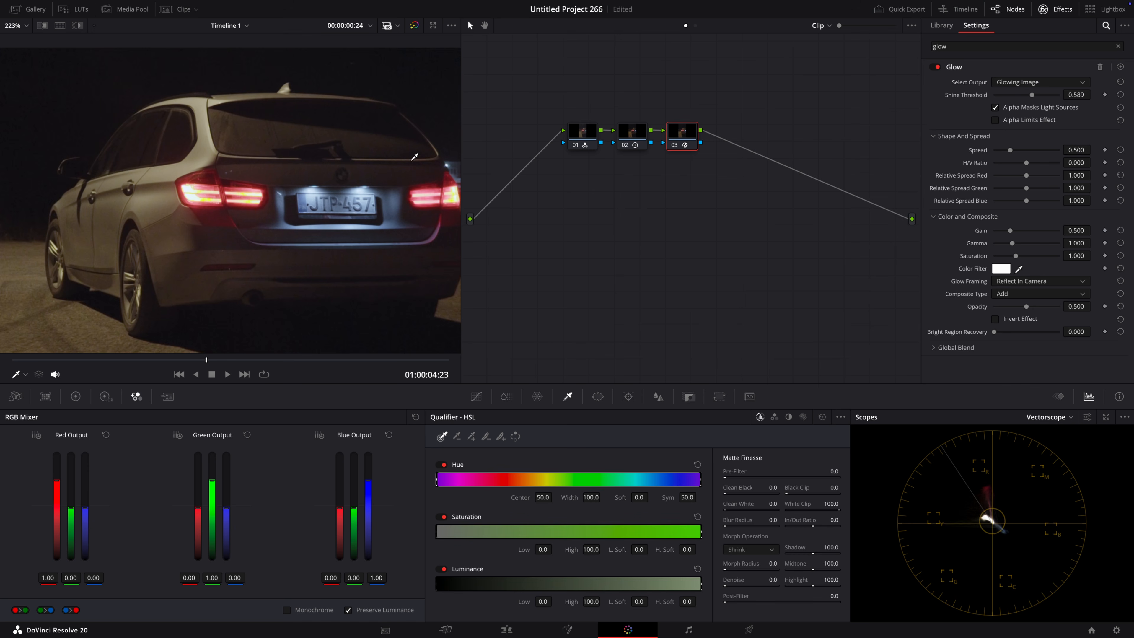
{"action": "scroll", "coordinate": [261, 200], "scroll_direction": "up", "scroll_amount": 2}
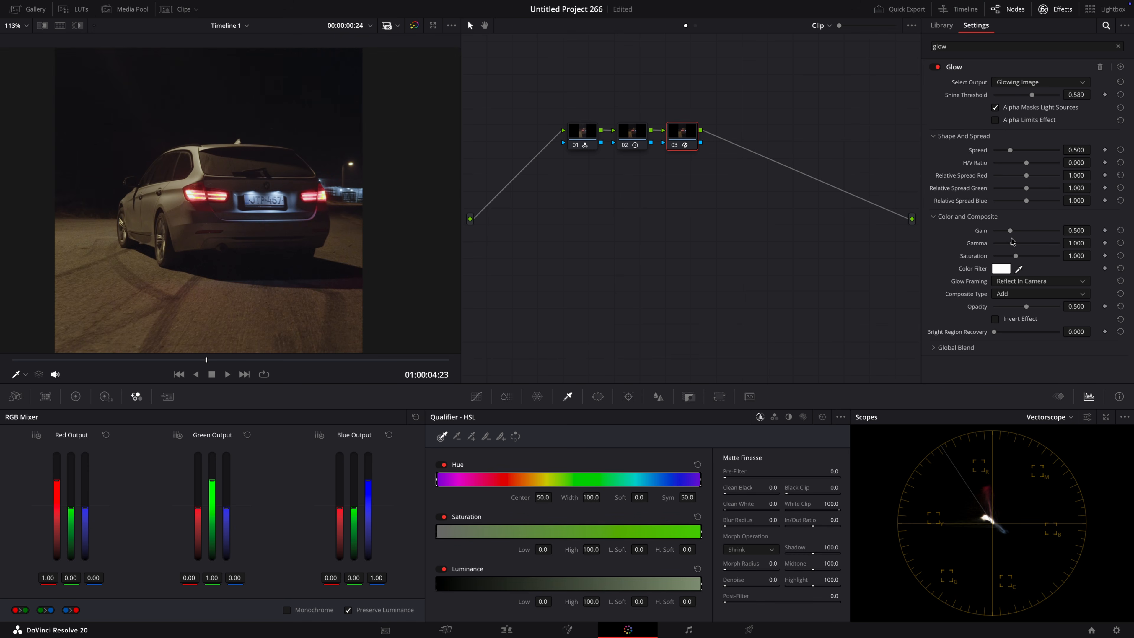
{"action": "left_click_drag", "start_coordinate": [1010, 151], "coordinate": [999, 153]}
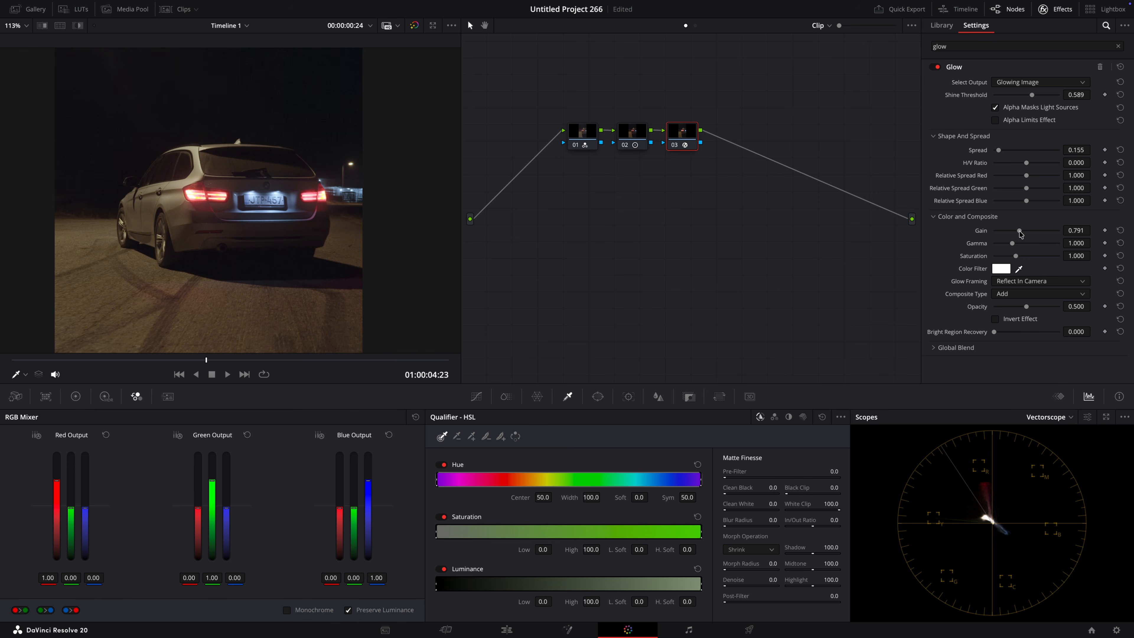
{"action": "key", "text": "shift+z"}
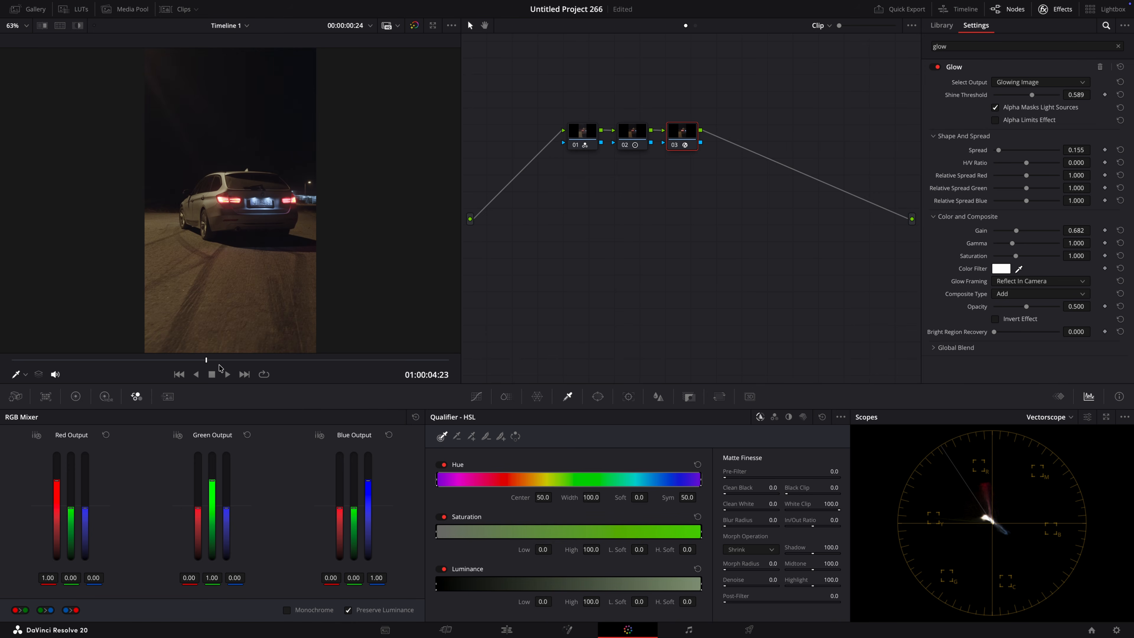
- Add a serial node after the Glow node with two parallel nodes, stack them neatly, and close the effects library
{"action": "key", "text": "alt+s"}
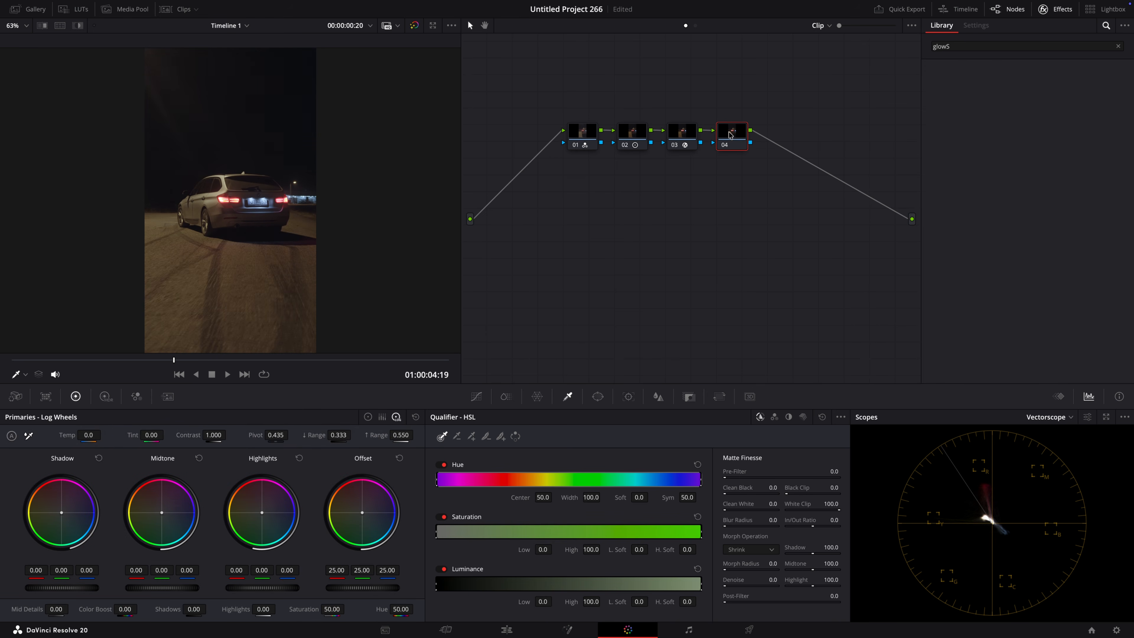
{"action": "key", "text": "alt+p"}
{"action": "key", "text": "alt+p"}
{"action": "left_click_drag", "start_coordinate": [737, 277], "coordinate": [723, 86]}
{"action": "left_click_drag", "start_coordinate": [733, 135], "coordinate": [734, 102]}
{"action": "left_click", "coordinate": [898, 94]}
{"action": "left_click", "coordinate": [1120, 46]}
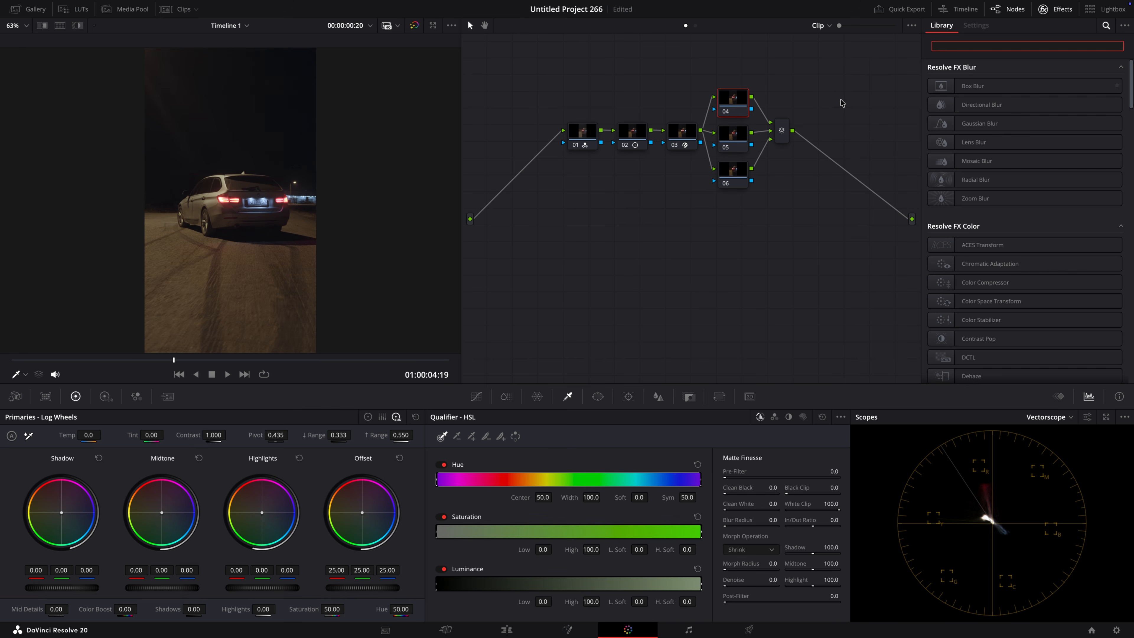
{"action": "left_click", "coordinate": [1065, 13]}
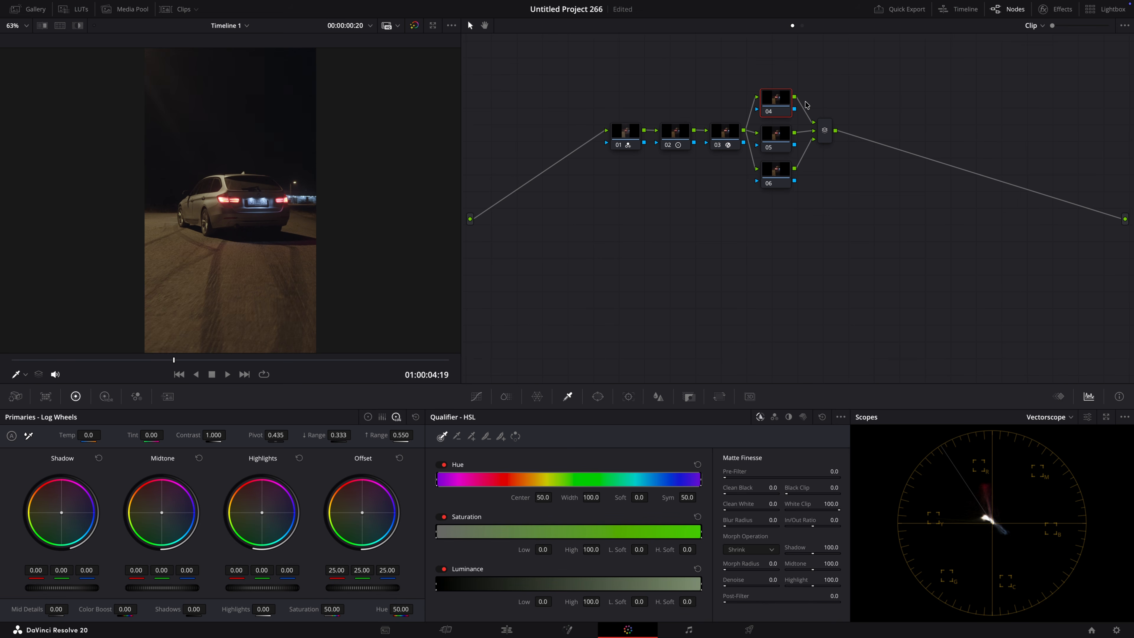
- Place a circular window with softness 8.85 around the car on node 04, lower Offset to 20.65, and invert the window
{"action": "left_click", "coordinate": [598, 397]}
{"action": "left_click", "coordinate": [448, 489]}
{"action": "left_click_drag", "start_coordinate": [258, 229], "coordinate": [292, 262]}
{"action": "left_click_drag", "start_coordinate": [299, 201], "coordinate": [315, 202]}
{"action": "left_click_drag", "start_coordinate": [230, 201], "coordinate": [236, 202]}
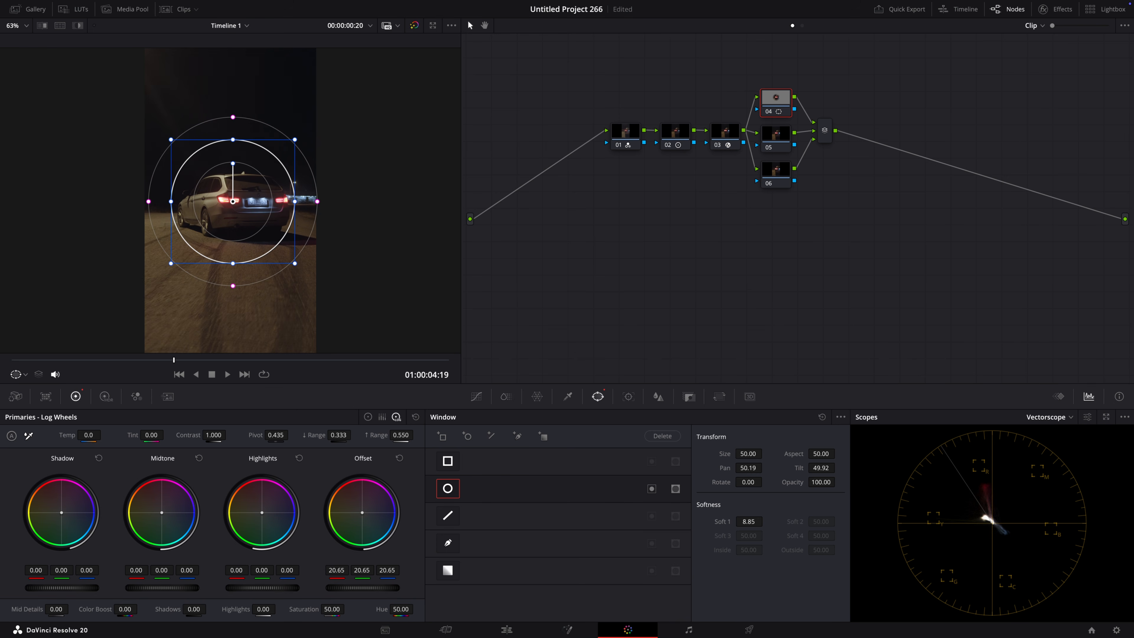
{"action": "left_click", "coordinate": [651, 489]}
- Add a gradient window over the road foreground on node 05, rotated about -179 degrees, and darken it with Offset 21.15
{"action": "left_click", "coordinate": [778, 134]}
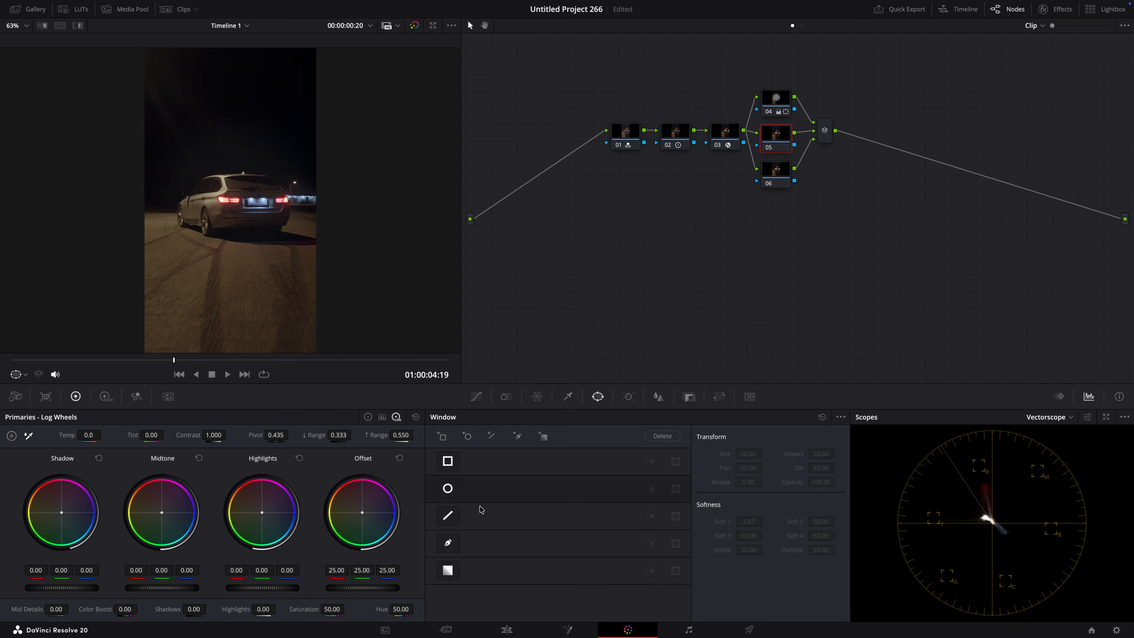
{"action": "left_click", "coordinate": [447, 570]}
{"action": "left_click_drag", "start_coordinate": [230, 236], "coordinate": [230, 152]}
{"action": "left_click_drag", "start_coordinate": [230, 200], "coordinate": [232, 280]}
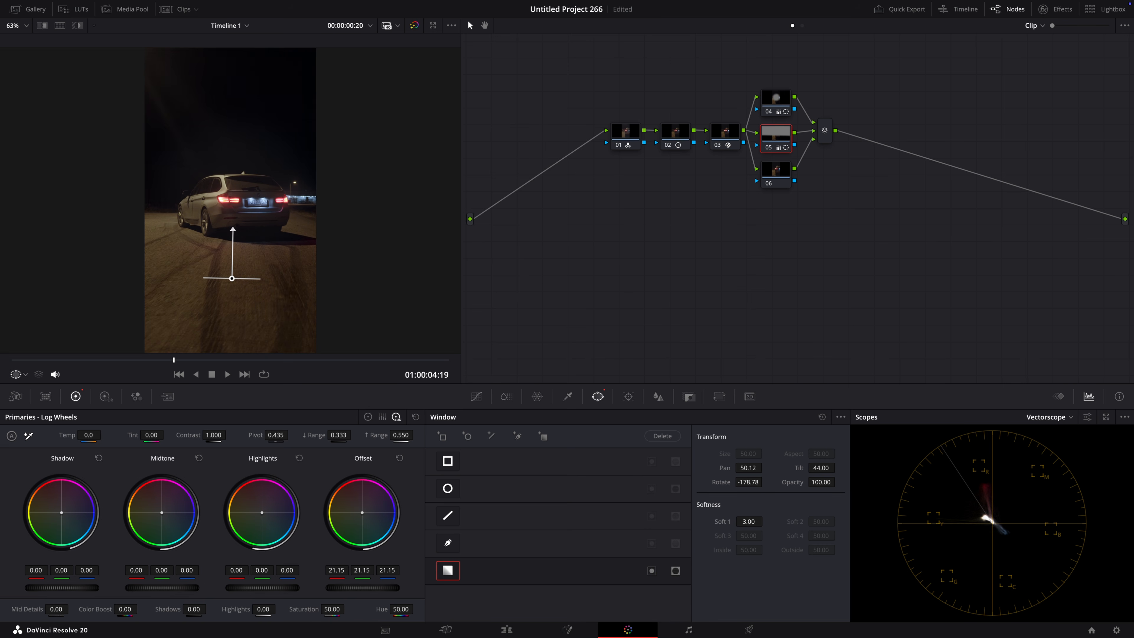
- Add a serial node after the parallel nodes' mixer and slightly lower its Blur radius to sharpen the image
{"action": "left_click_drag", "start_coordinate": [138, 357], "coordinate": [10, 359]}
{"action": "left_click", "coordinate": [825, 137]}
{"action": "key", "text": "alt+s"}
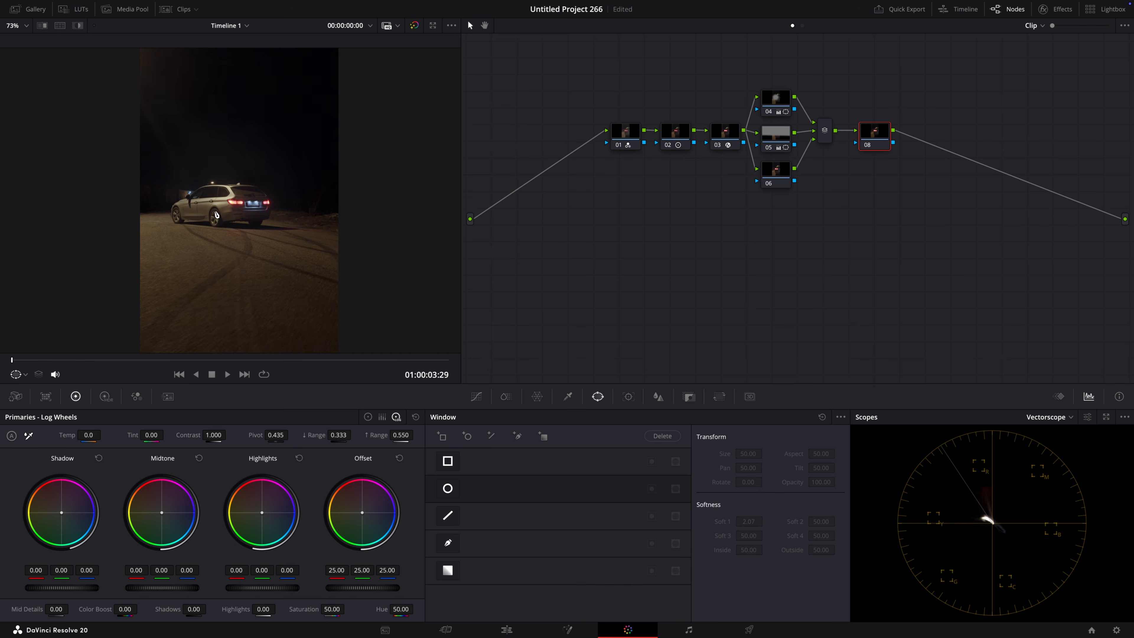
{"action": "scroll", "coordinate": [276, 205], "scroll_direction": "up", "scroll_amount": 5}
{"action": "left_click", "coordinate": [658, 396]}
{"action": "left_click_drag", "start_coordinate": [495, 508], "coordinate": [495, 510]}
{"action": "key", "text": "shift+z"}
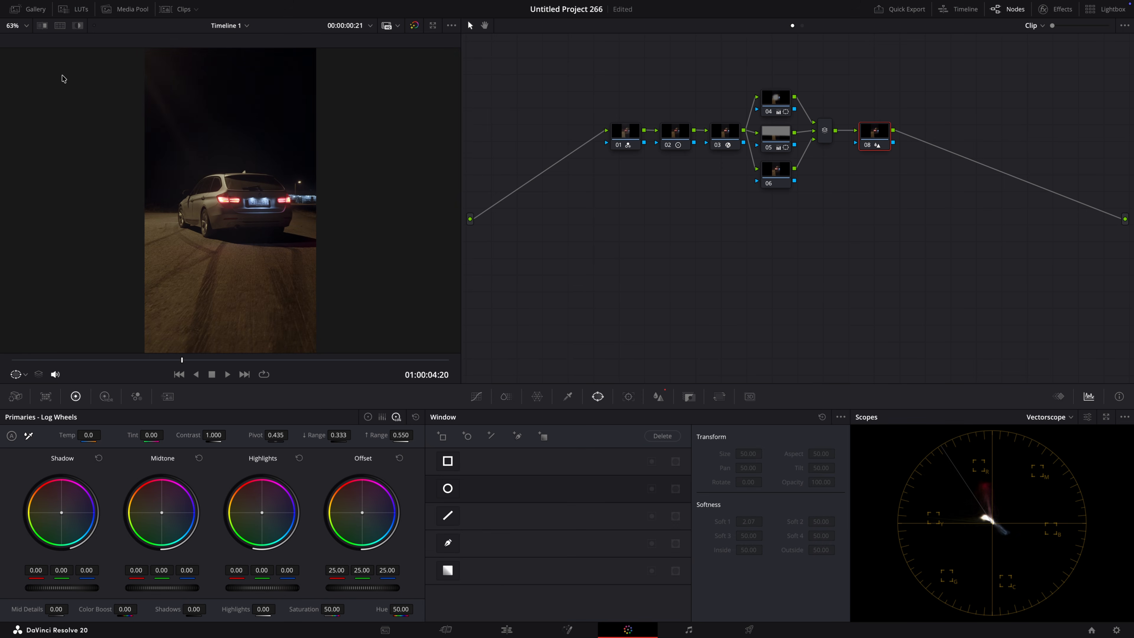
- Add another serial node at the end and apply the DECSFILM LUT from the Vaulcar Color LUt folder to it
{"action": "key", "text": "alt+s"}
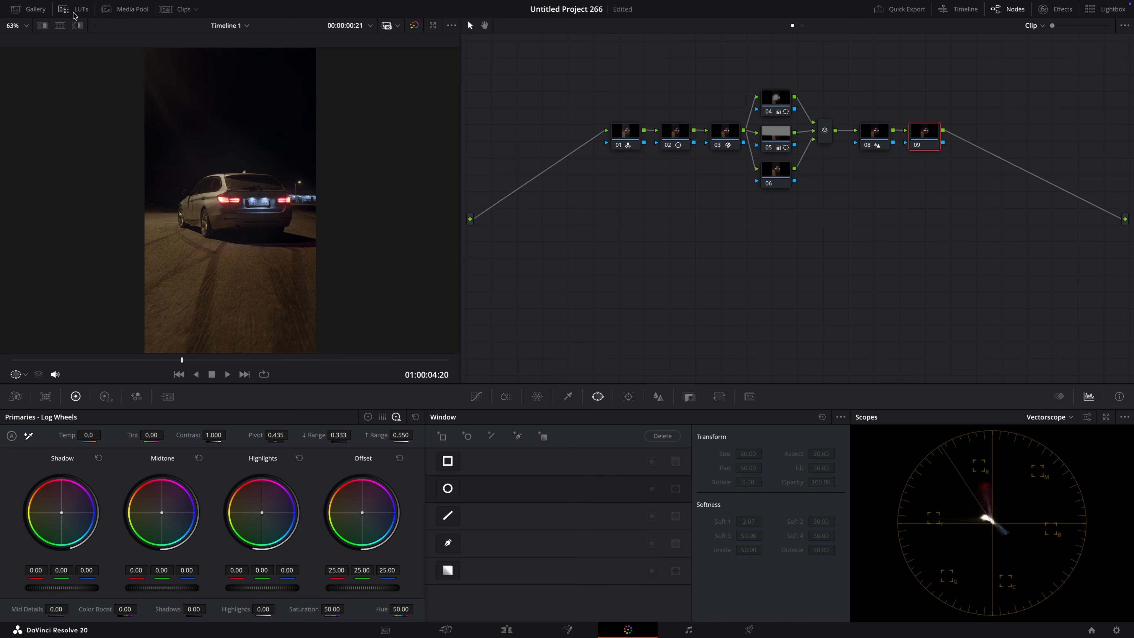
{"action": "left_click", "coordinate": [35, 14]}
{"action": "left_click", "coordinate": [69, 12]}
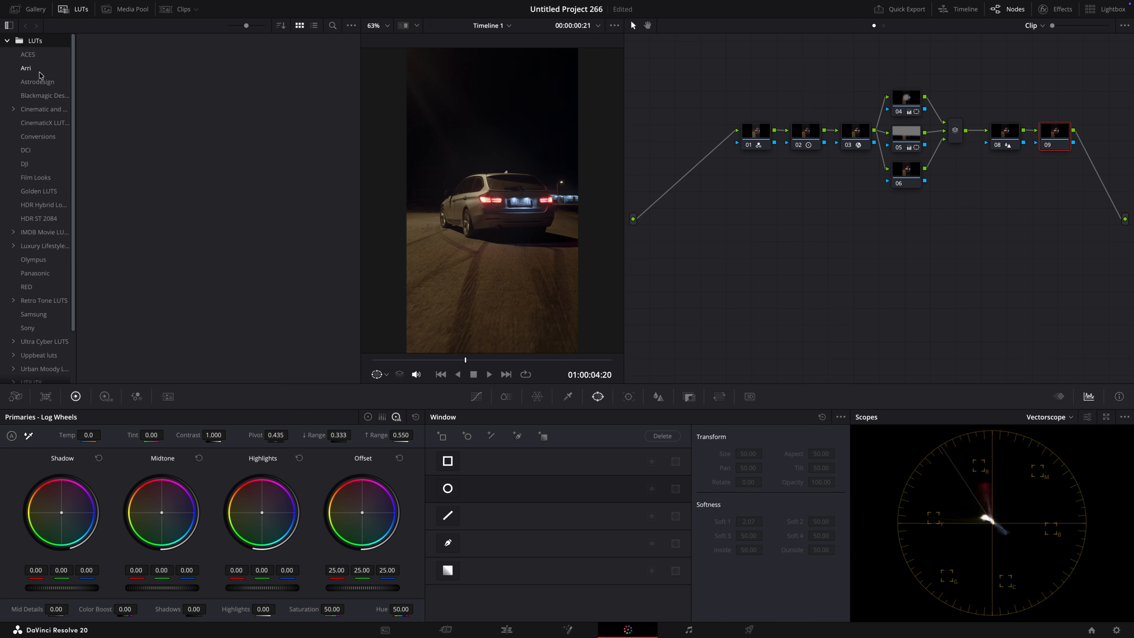
{"action": "scroll", "coordinate": [39, 75], "scroll_direction": "down", "scroll_amount": 3}
{"action": "left_click", "coordinate": [29, 349]}
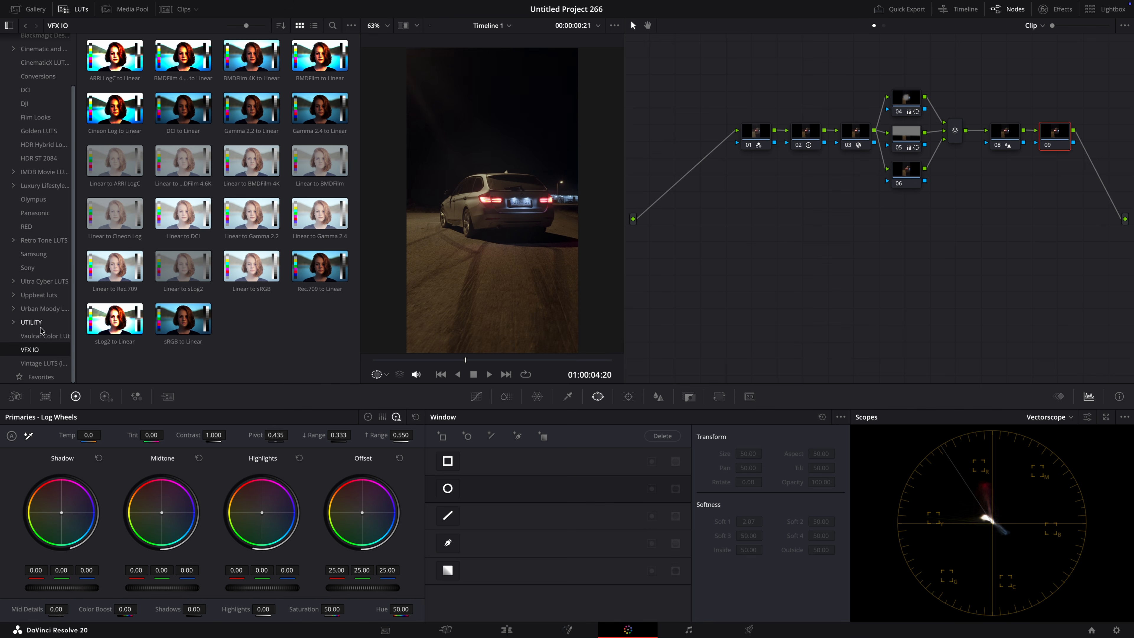
{"action": "left_click", "coordinate": [45, 336]}
{"action": "left_click_drag", "start_coordinate": [130, 71], "coordinate": [1044, 133]}
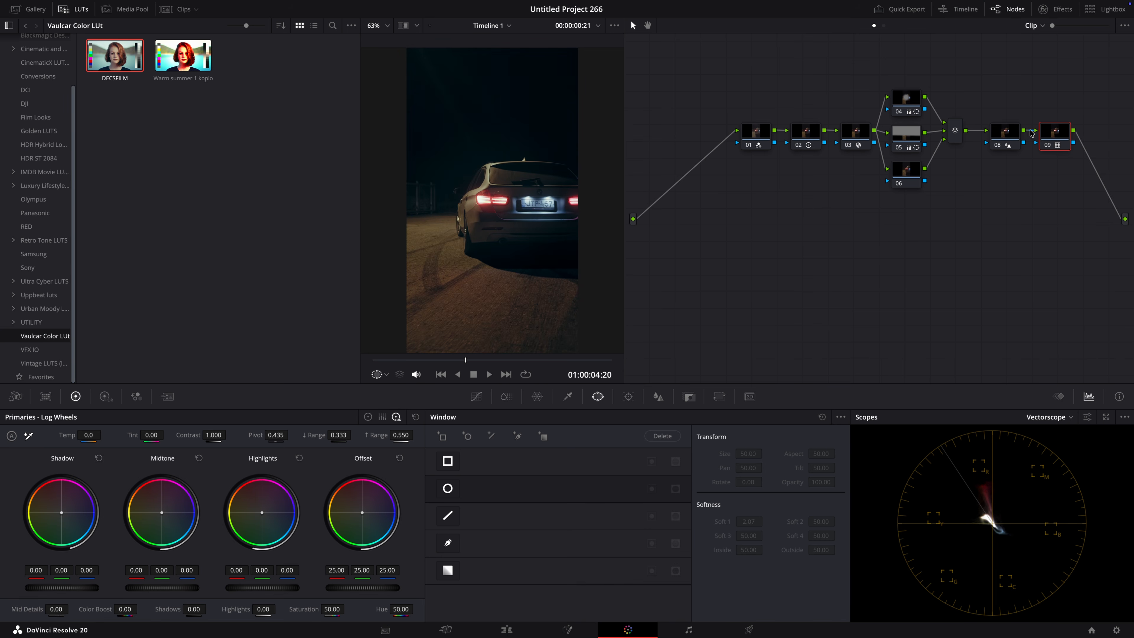
{"action": "left_click", "coordinate": [78, 14]}
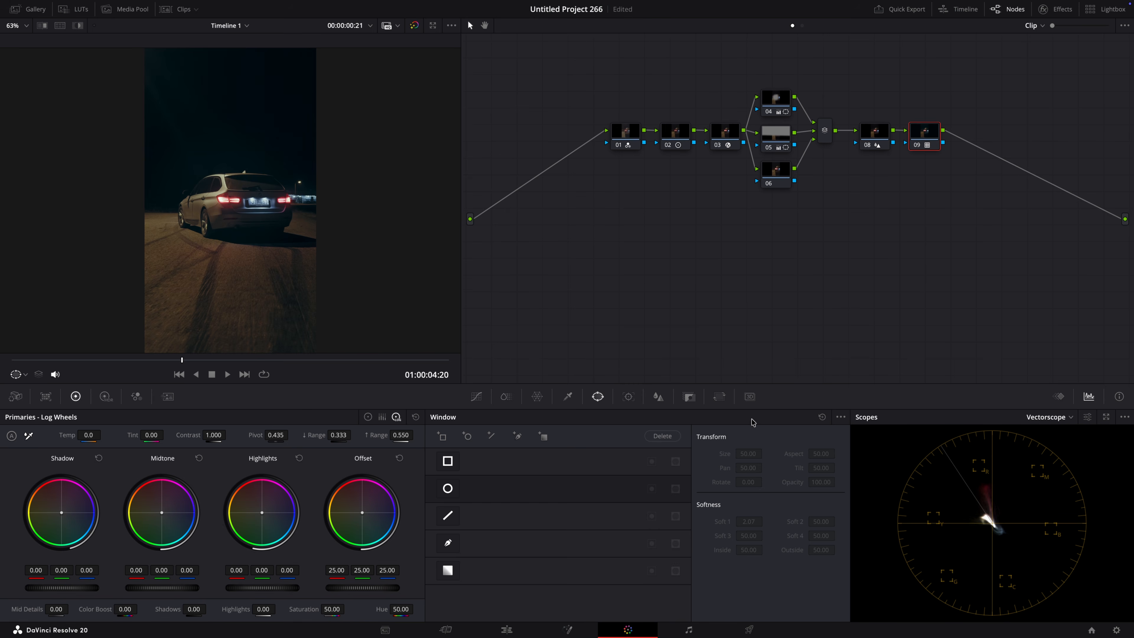
- Lower the LUT node's Key Output gain to reduce the strength of the look
{"action": "left_click", "coordinate": [689, 396]}
{"action": "double_click", "coordinate": [740, 520]}
{"action": "type", "text": "000"}
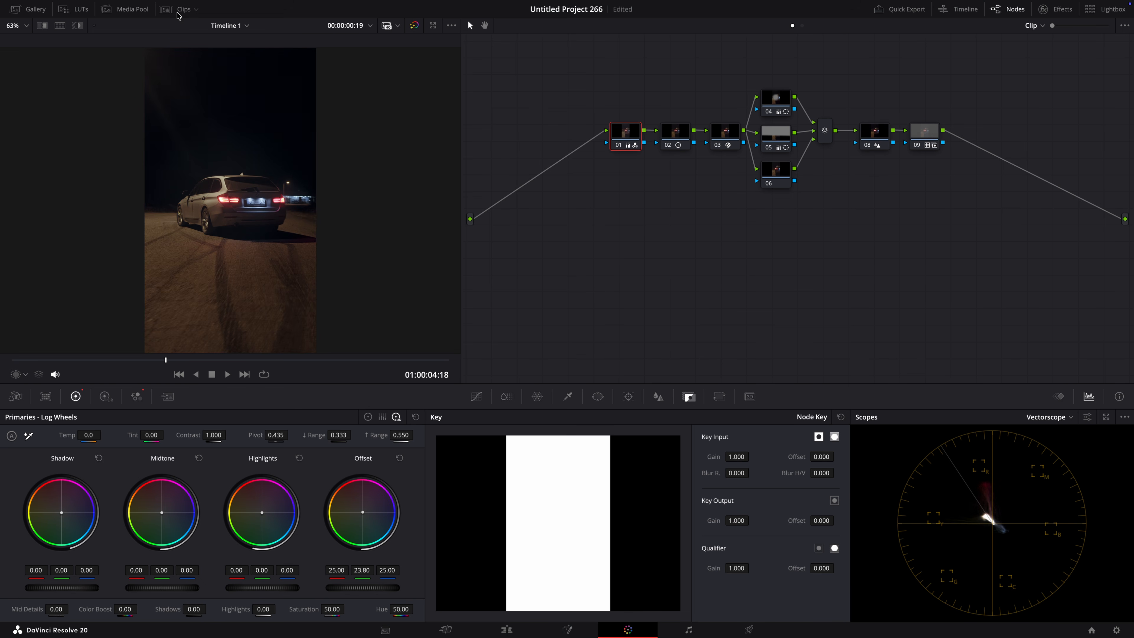
- Apply the third clip's grade to all the other compound clips, replacing their existing grades
{"action": "left_click", "coordinate": [178, 16]}
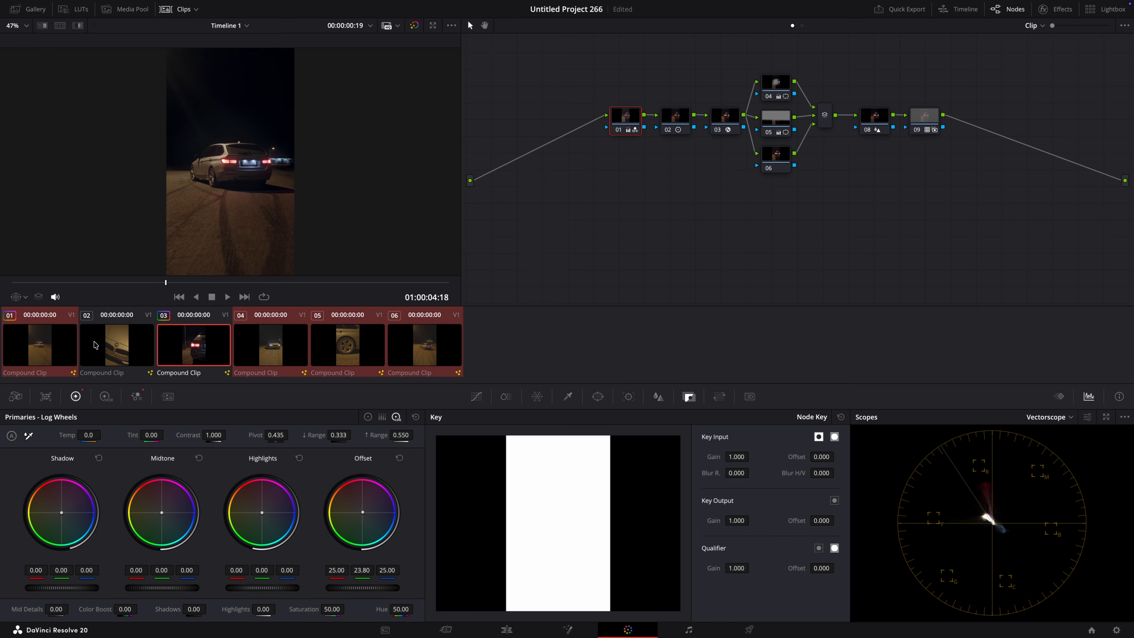
{"action": "right_click", "coordinate": [208, 353]}
{"action": "left_click", "coordinate": [249, 251]}
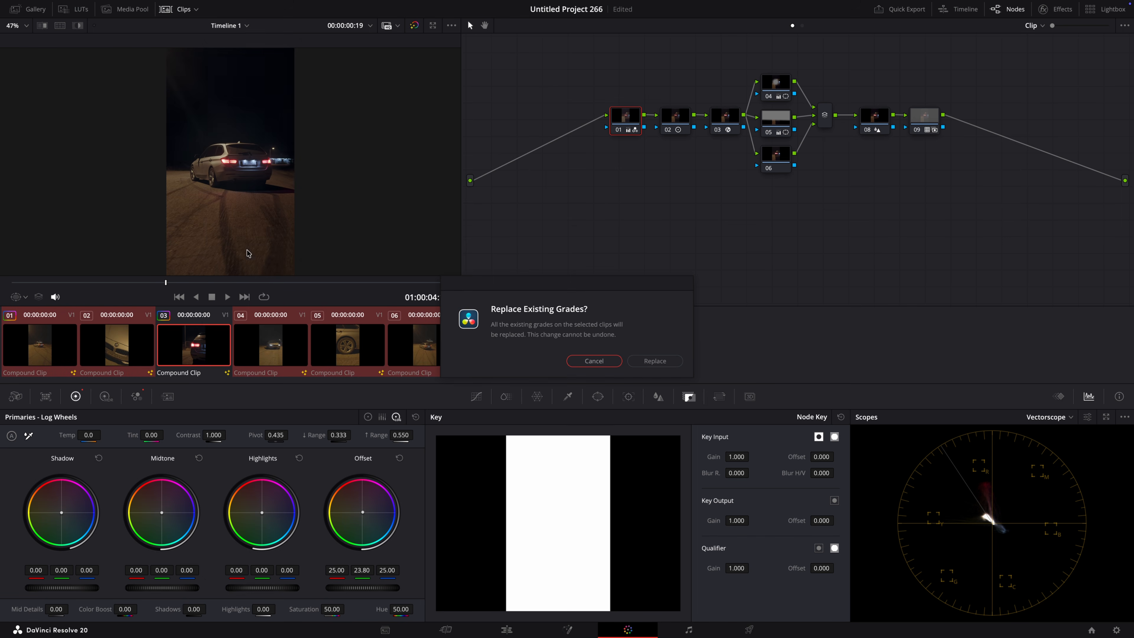
{"action": "left_click", "coordinate": [649, 364]}
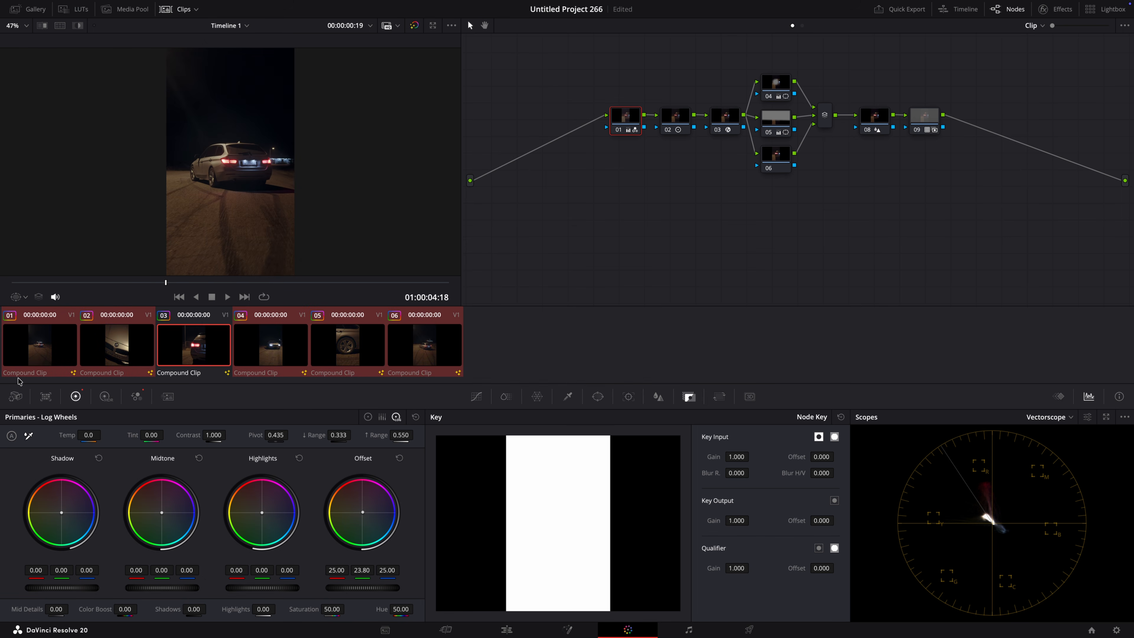
- Scrub through the first compound clip and lower the setting of the effect on its third node
{"action": "left_click", "coordinate": [28, 359]}
{"action": "left_click_drag", "start_coordinate": [37, 284], "coordinate": [405, 284]}
{"action": "double_click", "coordinate": [724, 116]}
{"action": "left_click_drag", "start_coordinate": [1018, 231], "coordinate": [995, 231]}
- Check the copied grade across the fourth, fifth and sixth compound clips, including the fourth clip's third-node effect, and return to the edit timeline
{"action": "left_click", "coordinate": [270, 344]}
{"action": "double_click", "coordinate": [676, 116]}
{"action": "left_click_drag", "start_coordinate": [85, 284], "coordinate": [439, 284]}
{"action": "left_click", "coordinate": [347, 345]}
{"action": "left_click_drag", "start_coordinate": [13, 284], "coordinate": [431, 283]}
{"action": "left_click", "coordinate": [424, 344]}
{"action": "left_click_drag", "start_coordinate": [13, 284], "coordinate": [272, 283]}
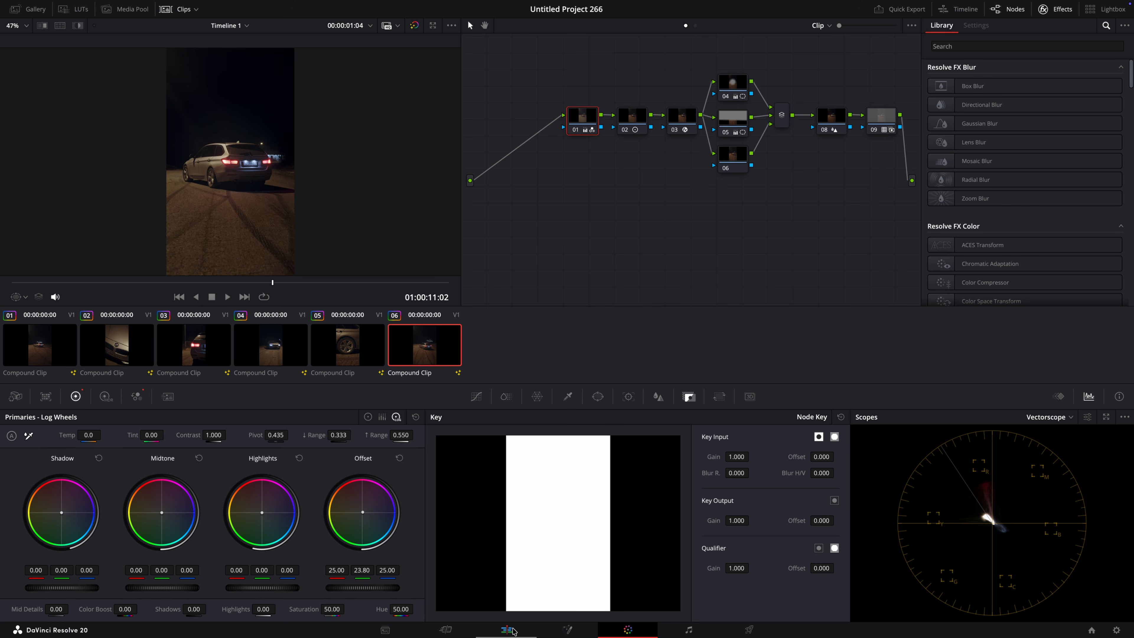
{"action": "left_click", "coordinate": [512, 630]}
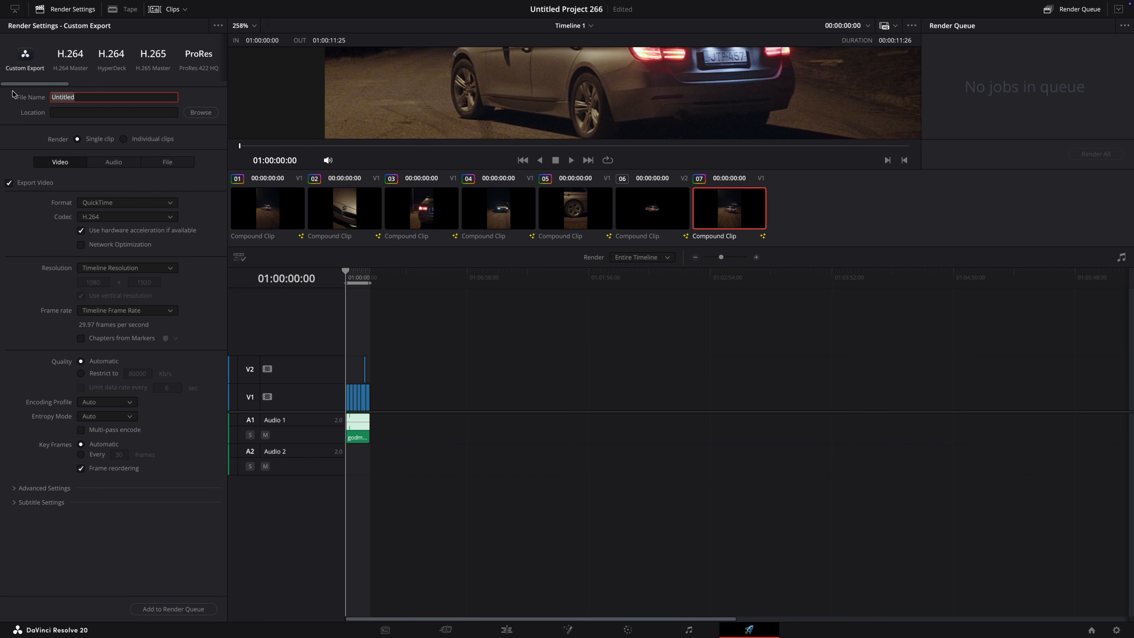
- Name the export file BMW F31 Edit and set its save location to the Autoeditit folder in Documents
{"action": "key", "text": "BackSpace"}
{"action": "left_click", "coordinate": [198, 110]}
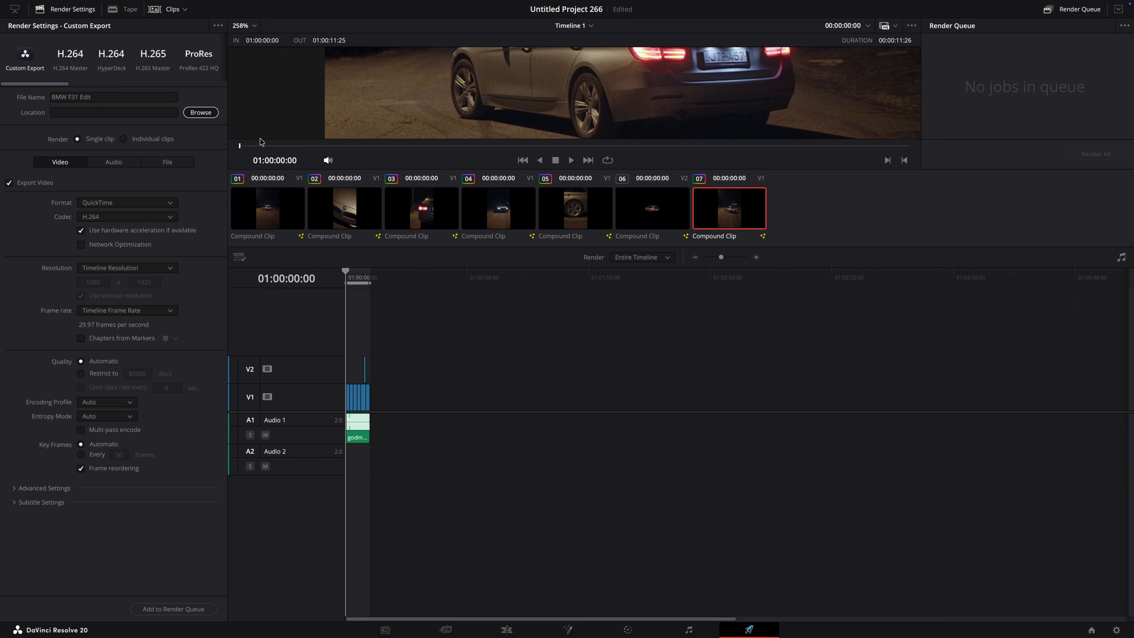
- Set the export format to QuickTime with the H.265 codec
{"action": "left_click", "coordinate": [132, 207]}
{"action": "left_click", "coordinate": [124, 315]}
{"action": "left_click", "coordinate": [132, 217]}
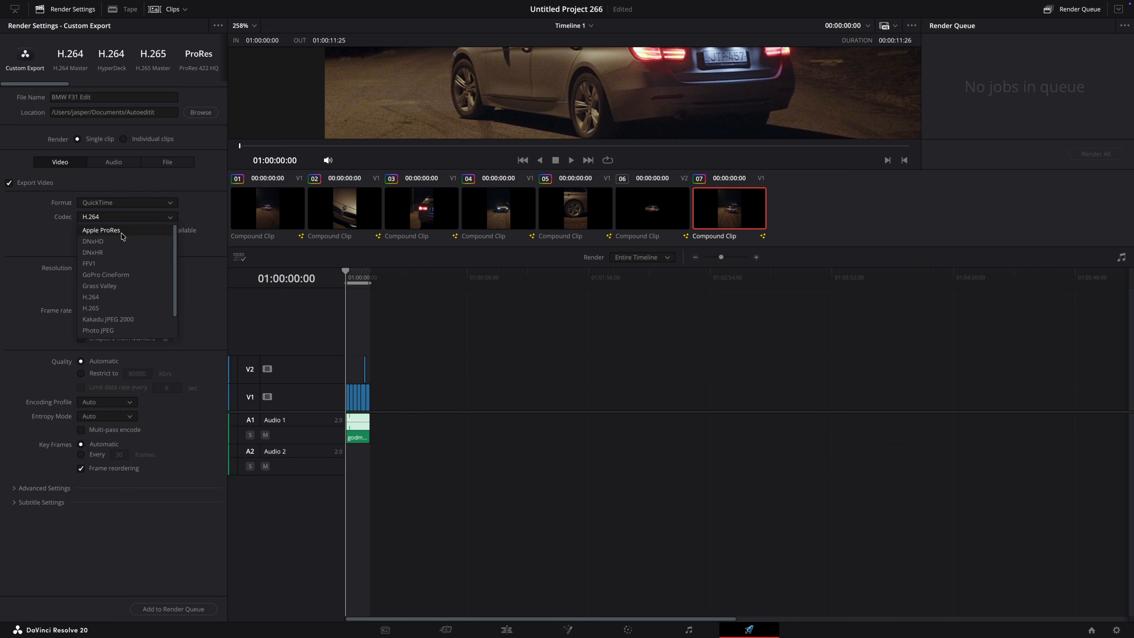
{"action": "left_click", "coordinate": [117, 308]}
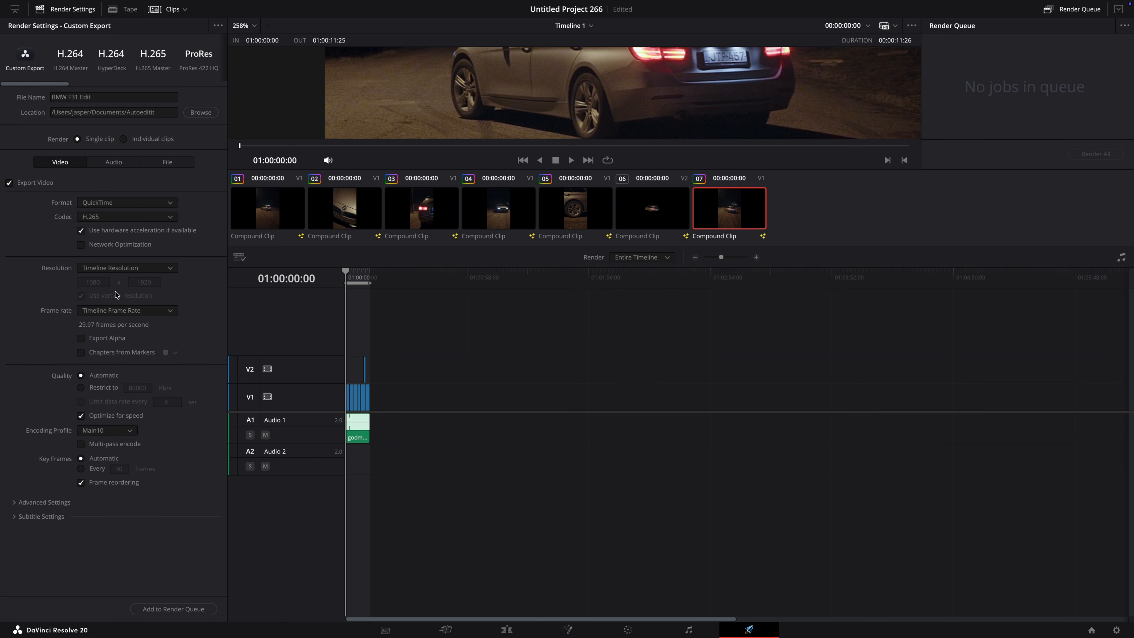
- Restrict the export quality to 21000 Kb/s and add the timeline to the render queue
{"action": "left_click", "coordinate": [89, 389]}
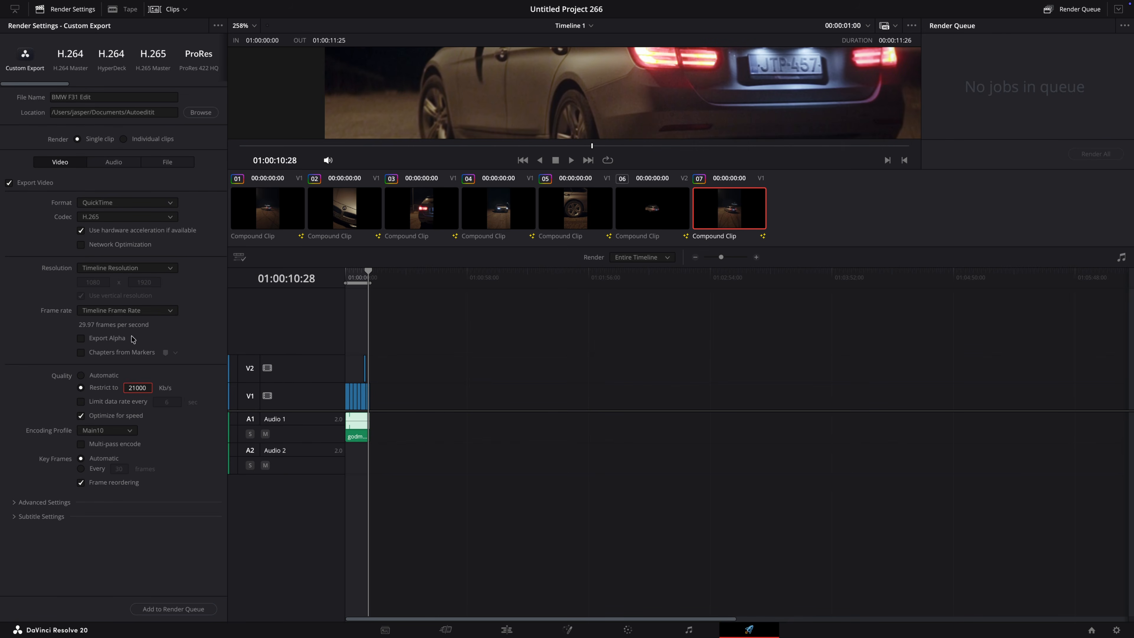
{"action": "key", "text": "Return"}
{"action": "left_click", "coordinate": [192, 608]}
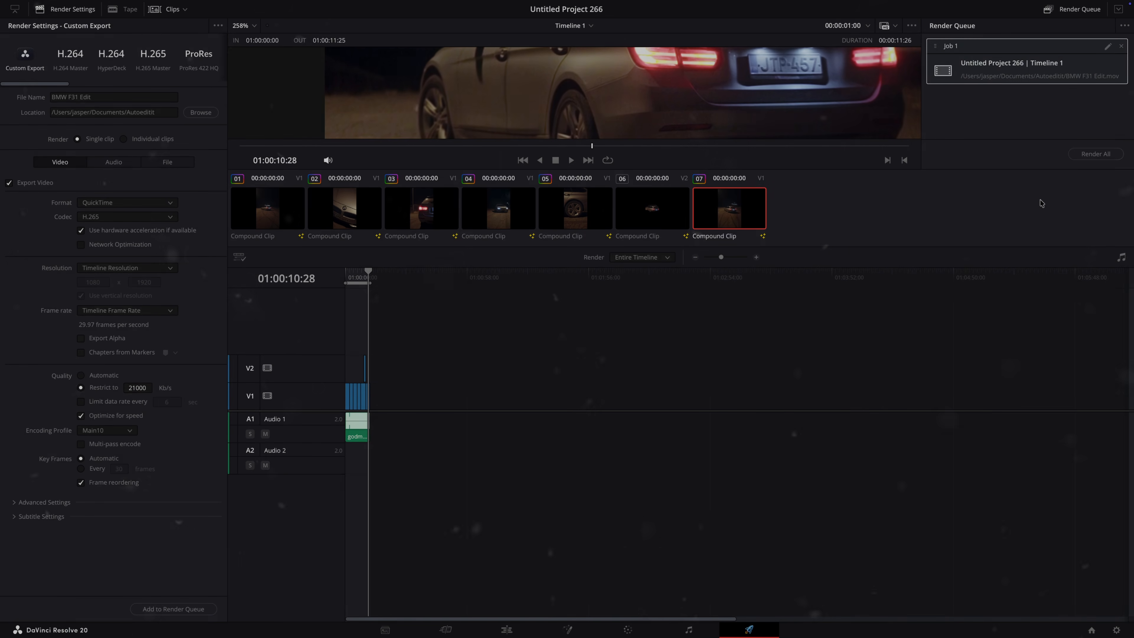